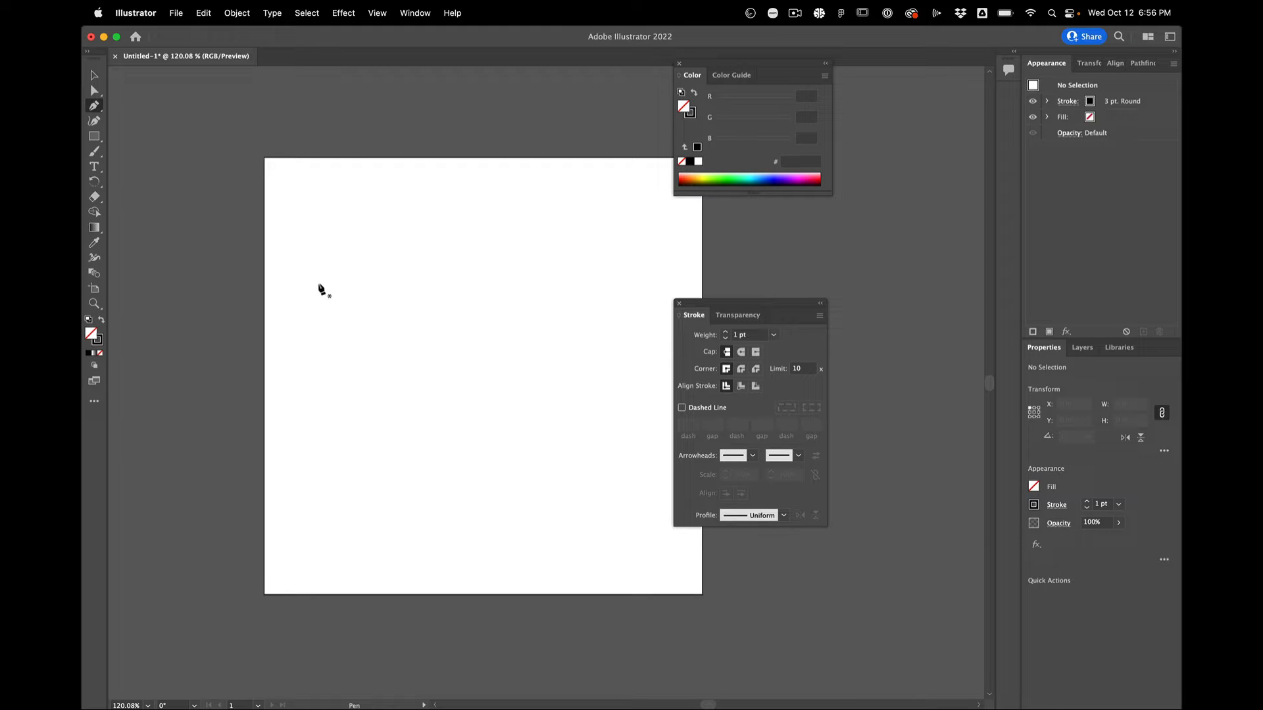
left_click_drag(369, 248, 378, 262)
left_click_drag(276, 321, 284, 292)
key("super+z")
Draw an open wavy path about 3 in wide across the artboard with the Pen tool, ending in a sharp corner and a short hook
left_click_drag(349, 284, 400, 256)
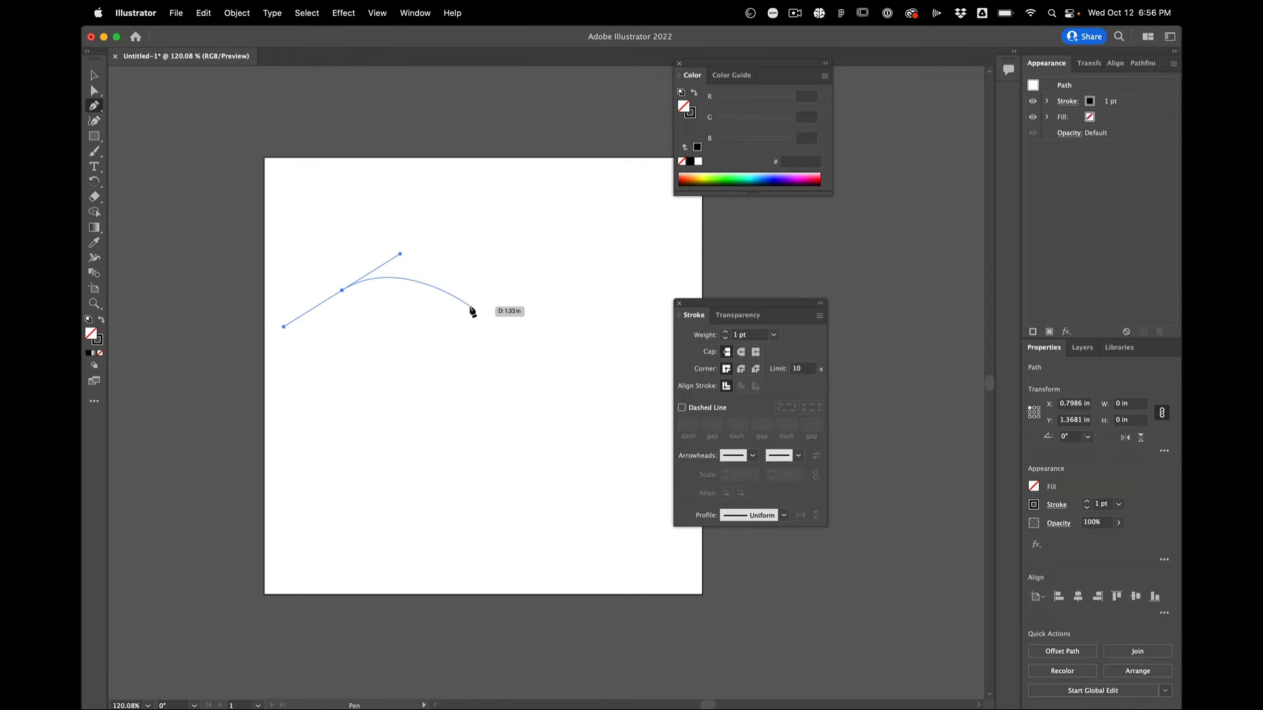
left_click_drag(470, 306, 617, 281)
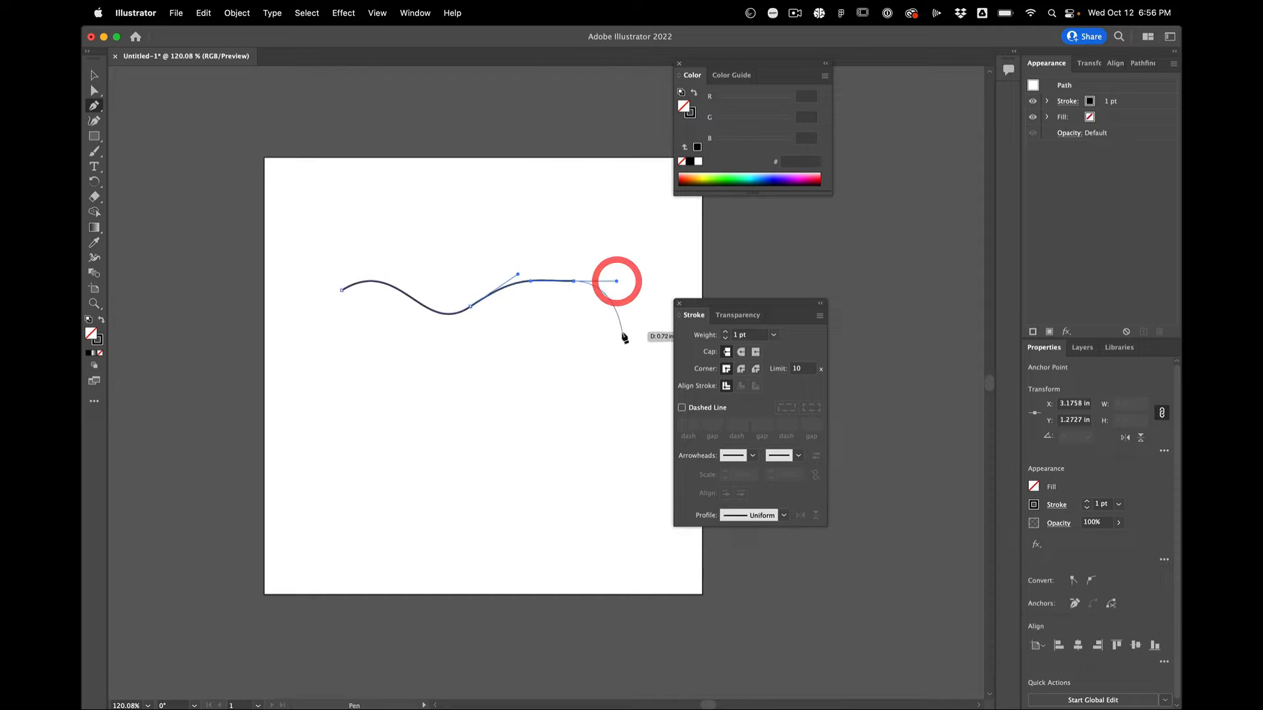
left_click_drag(634, 328, 634, 356)
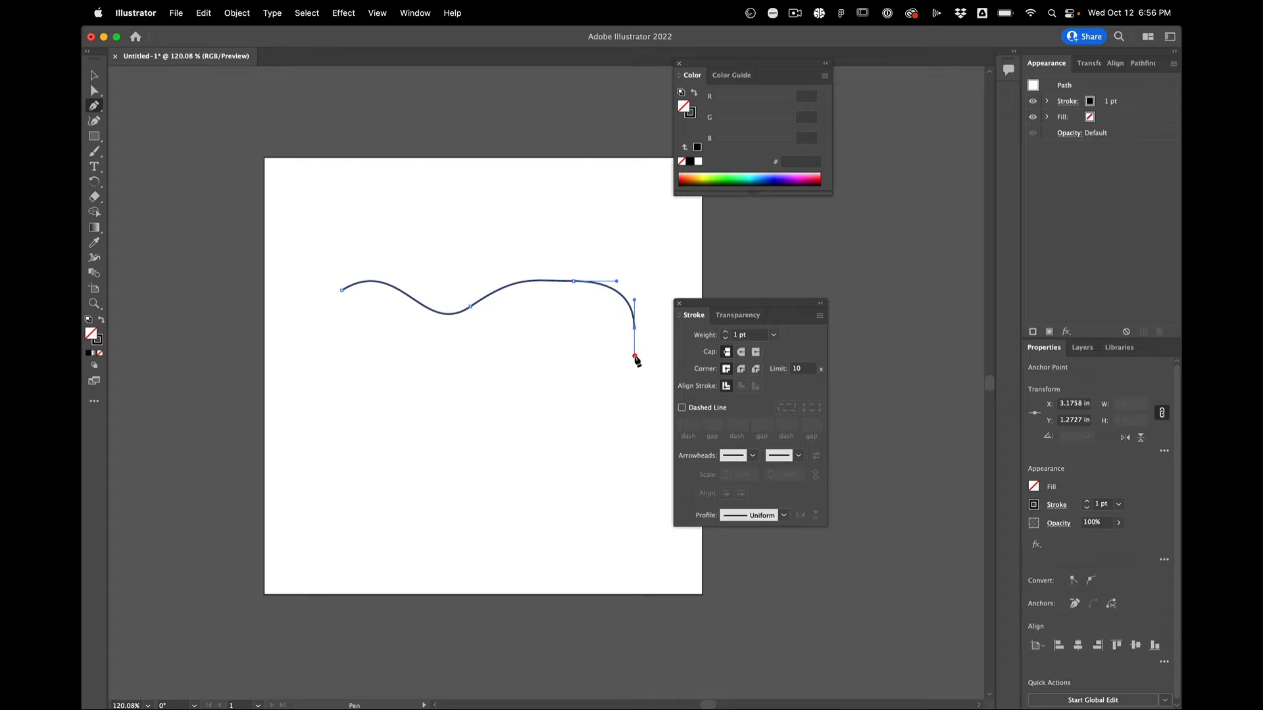
left_click_drag(535, 394, 485, 393)
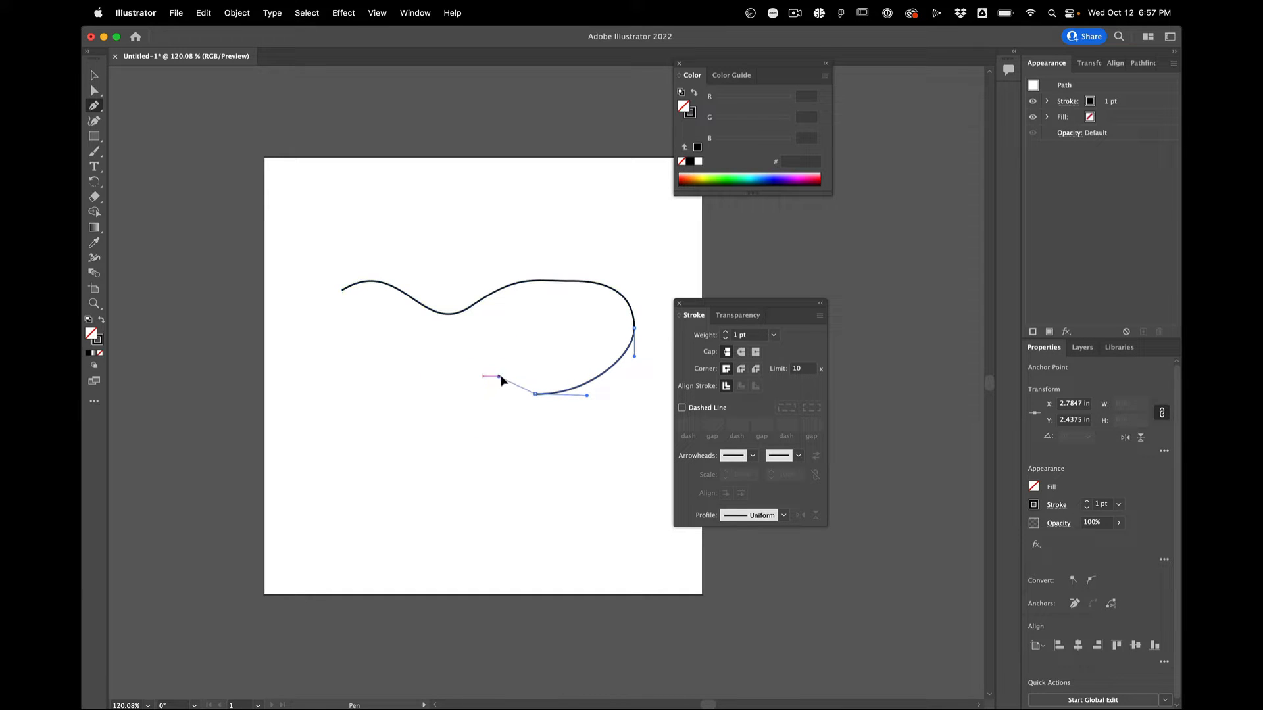
left_click_drag(571, 364, 522, 344)
Move the anchor point at the path's upper peak slightly up and outward with Direct Selection, and deselect the path
key("a")
left_click(553, 338)
left_click_drag(574, 281, 585, 262)
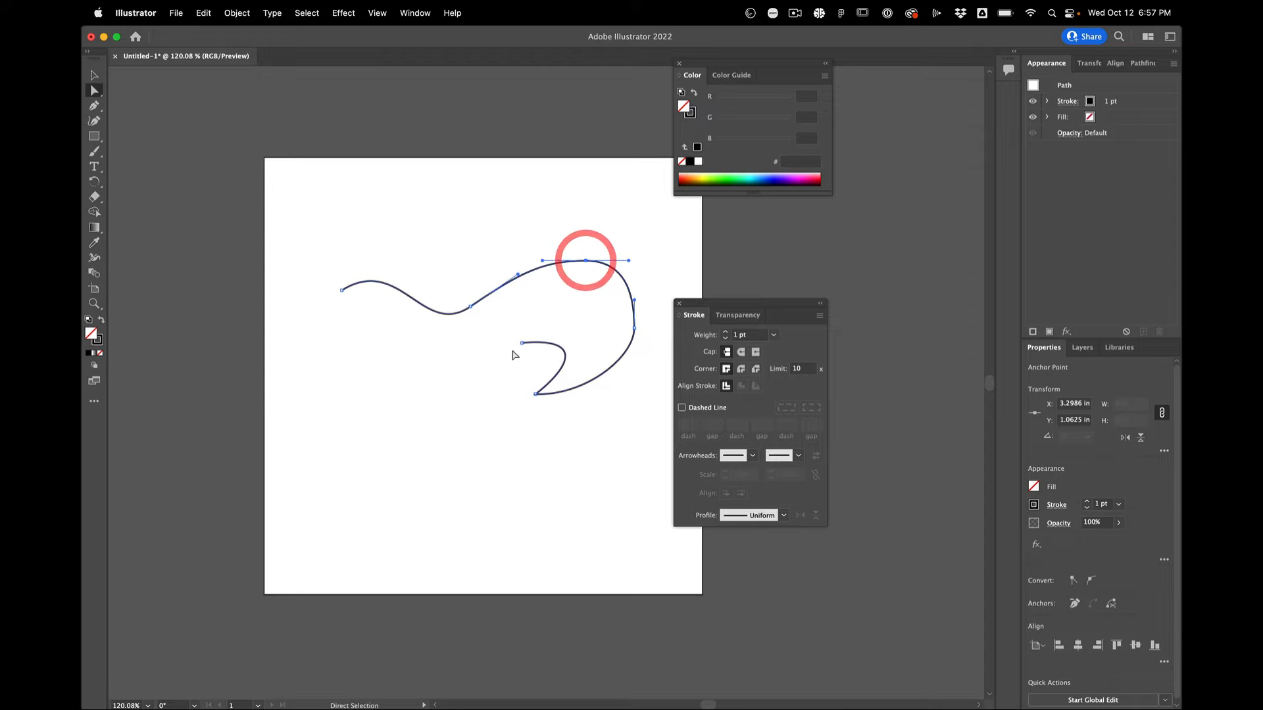
key("v")
left_click(411, 353)
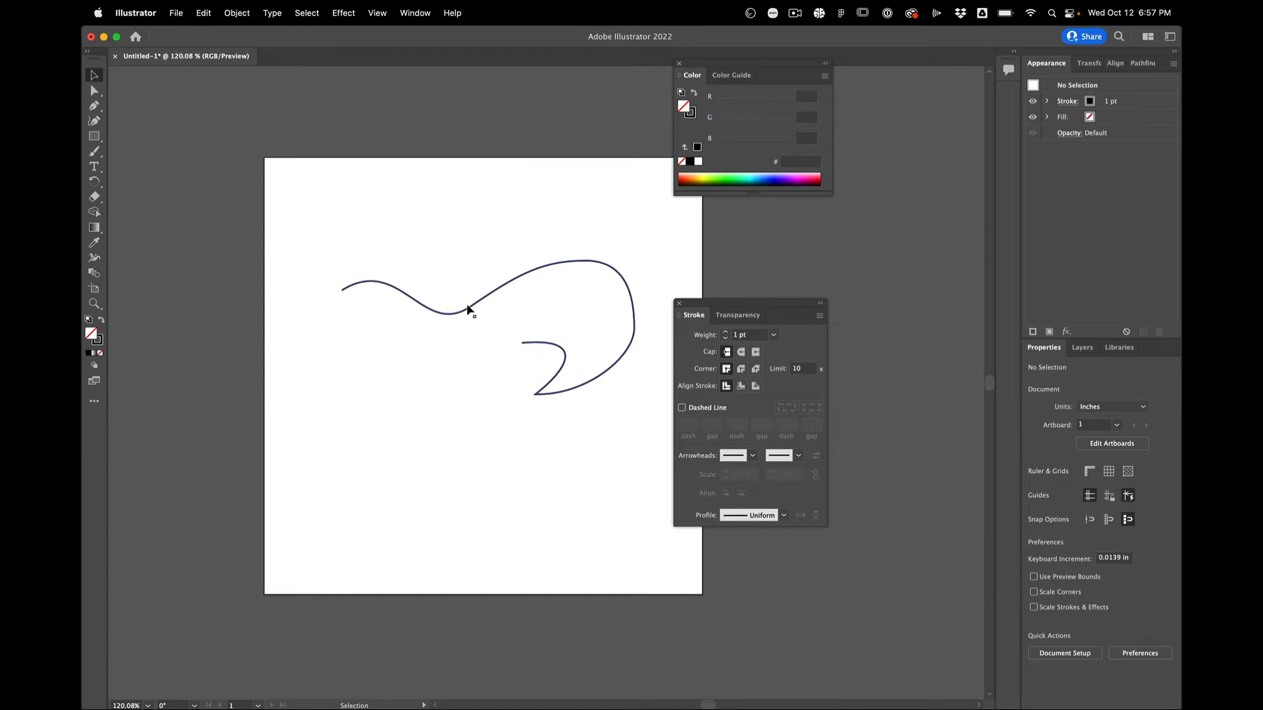
Examine the curved path up close
left_click(467, 306)
scroll(468, 309, "up", 5)
scroll(460, 305, "down", 2)
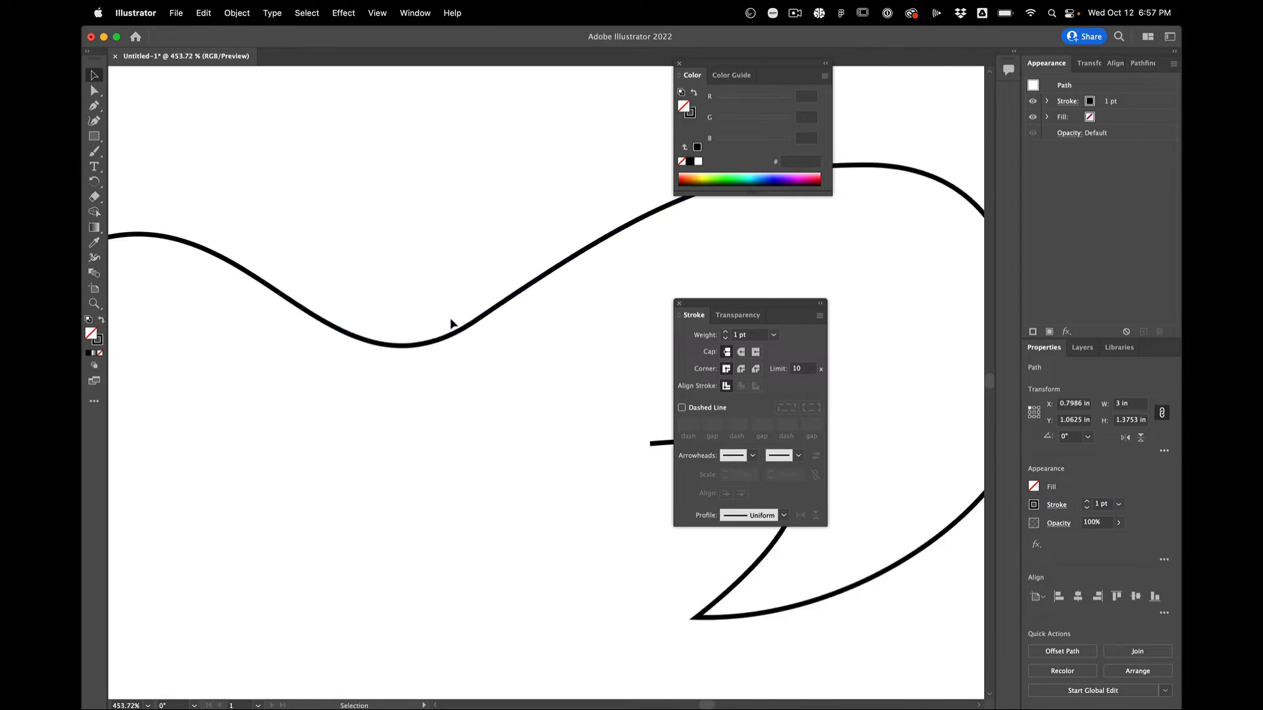
scroll(451, 323, "down", 3)
left_click(424, 427)
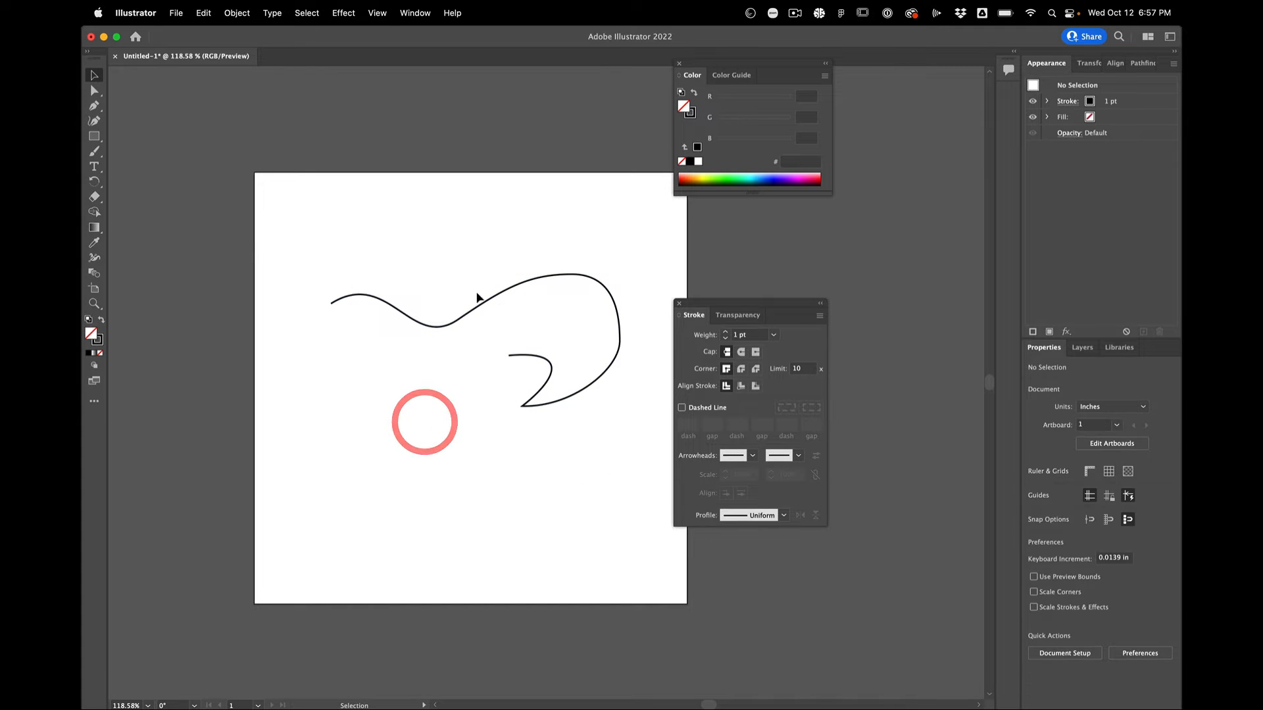
left_click(479, 301)
left_click(544, 241)
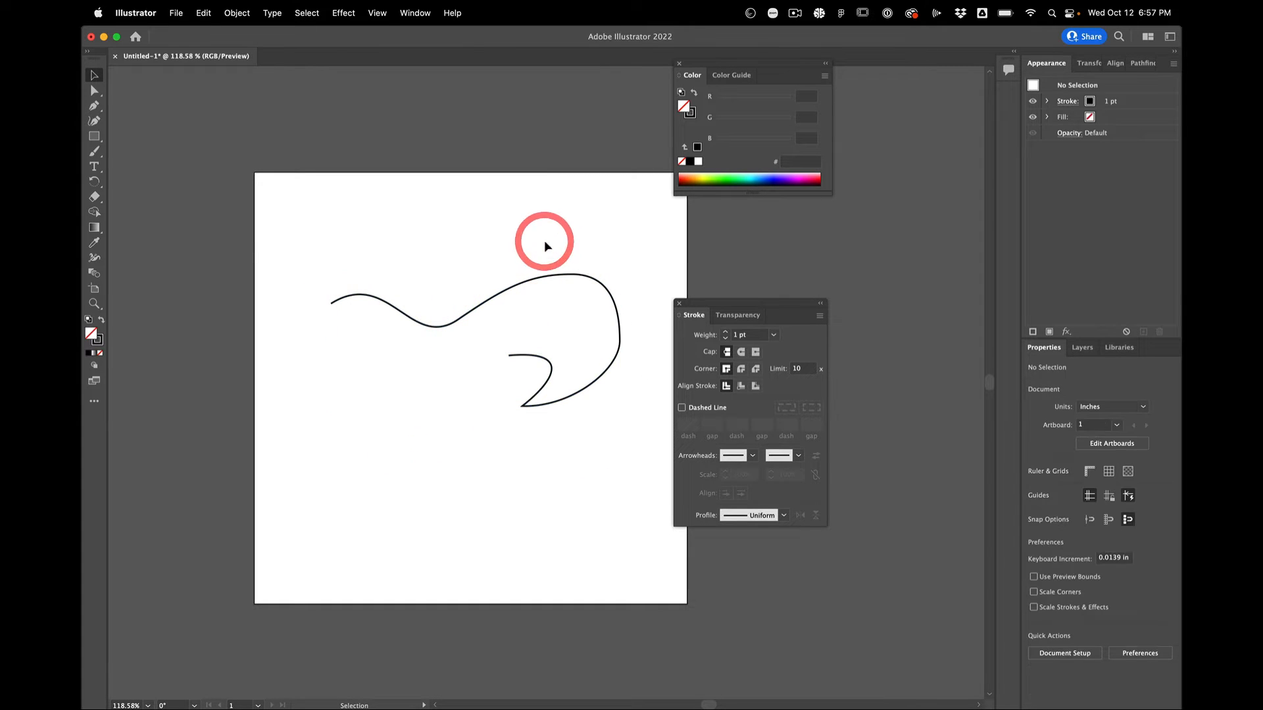
Nudge the path's peak anchor point upward and convert it to a corner by pulling its outgoing handle down inside the curve
key("a")
mouse_move(575, 277)
left_mouse_down()
mouse_move(574, 292)
mouse_move(578, 271)
left_mouse_up()
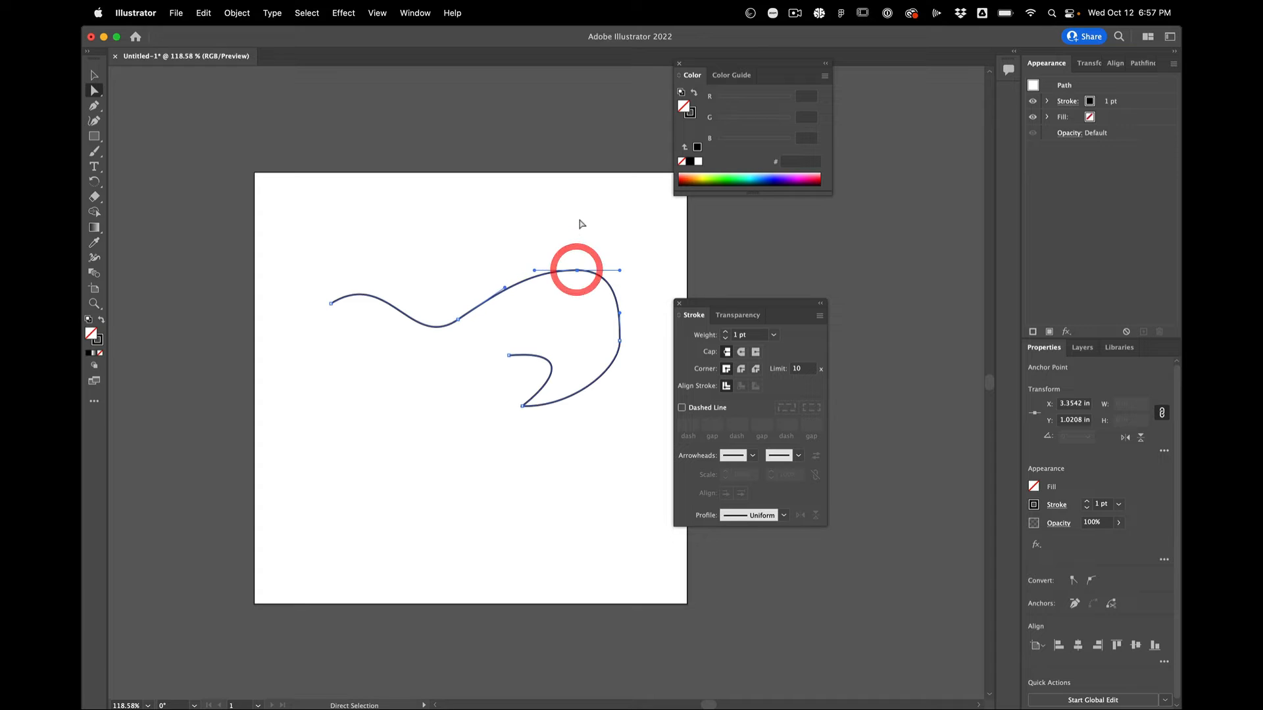
key("p")
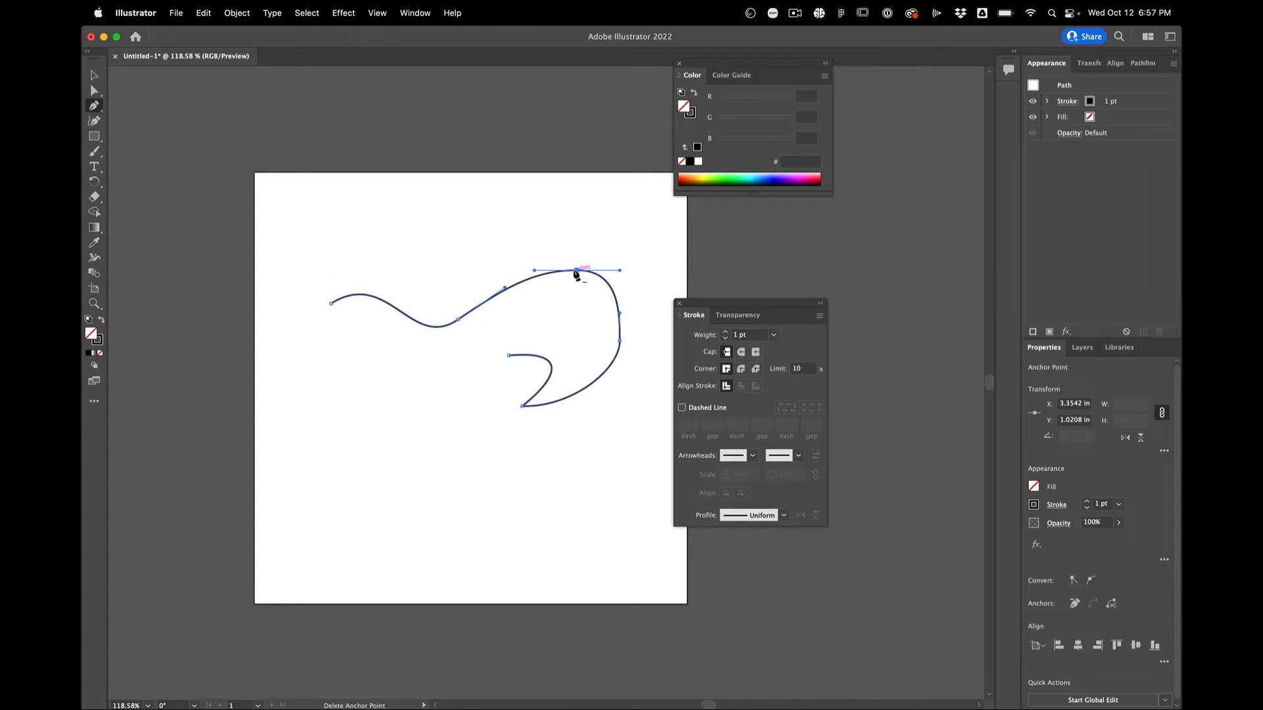
key("alt")
left_click(516, 169)
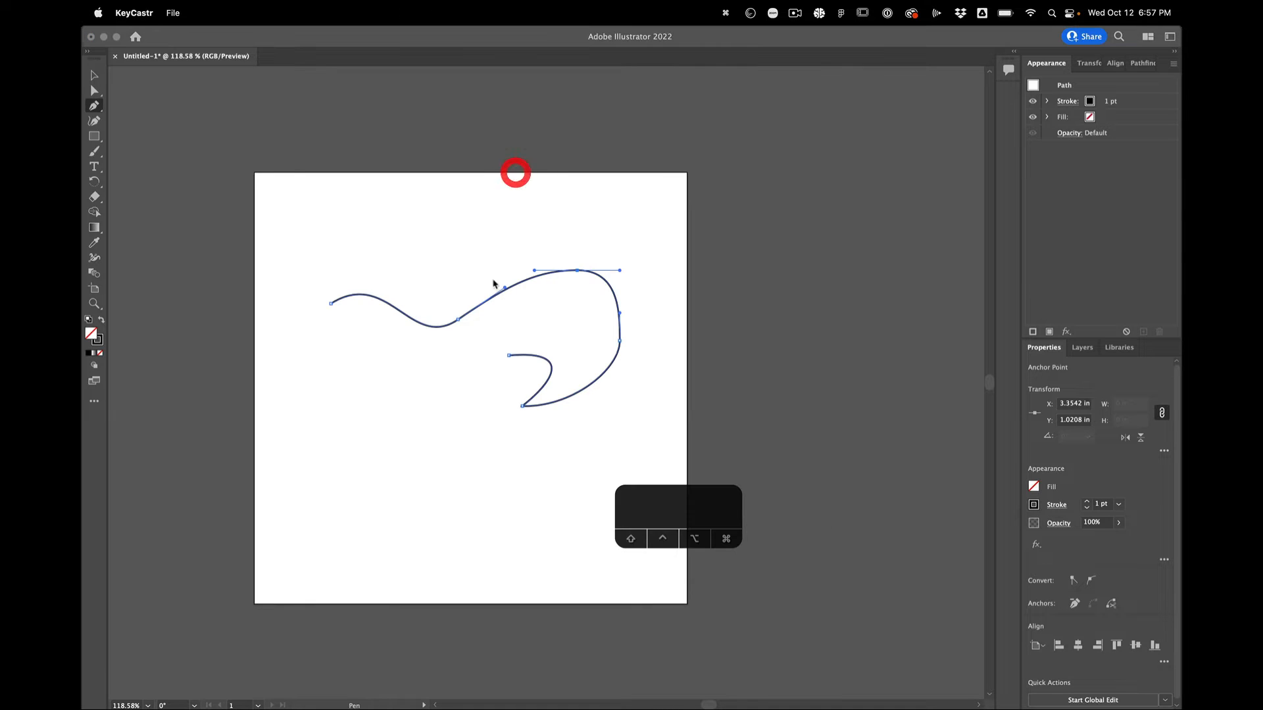
left_click(576, 274)
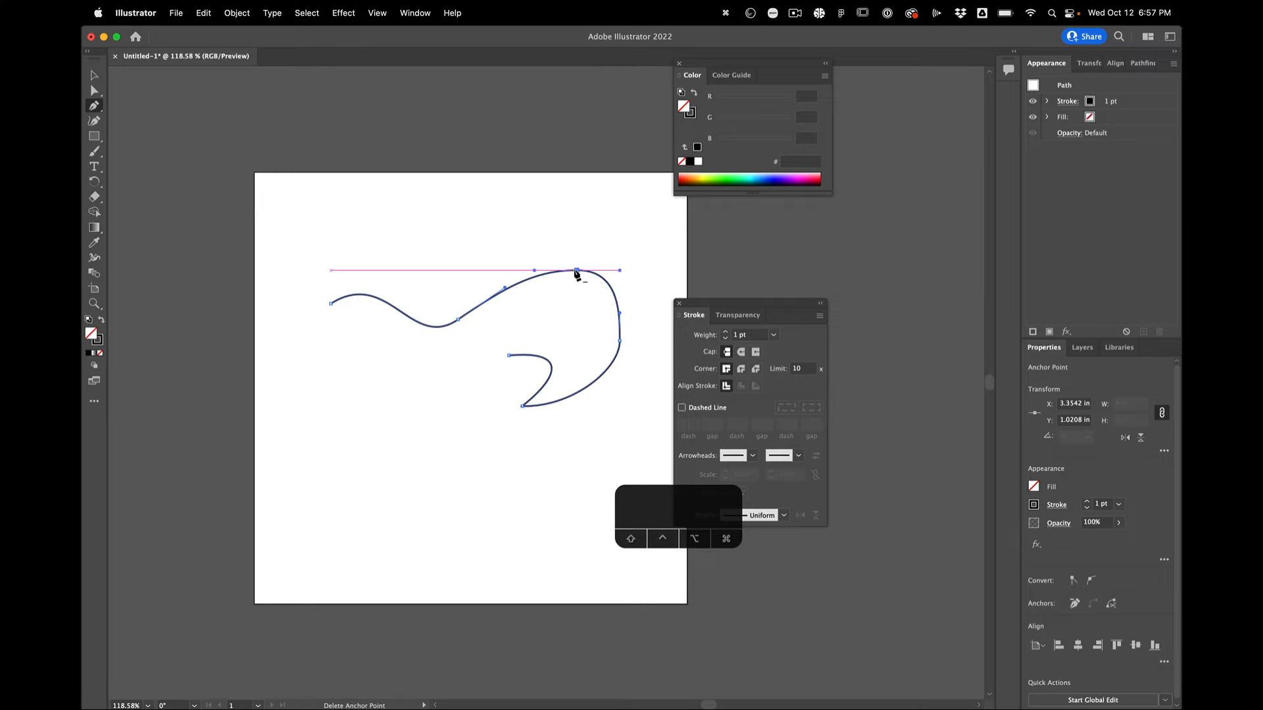
key("alt")
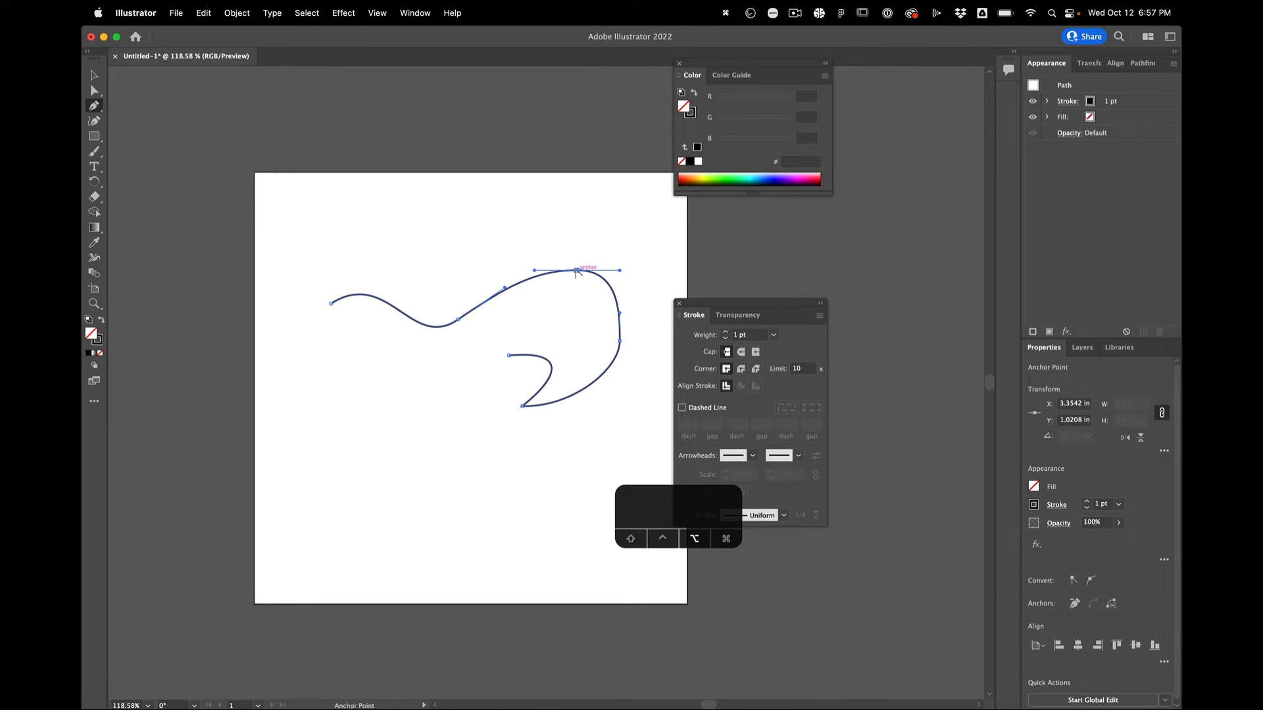
left_click(576, 270, "alt")
left_click_drag(576, 270, 539, 296)
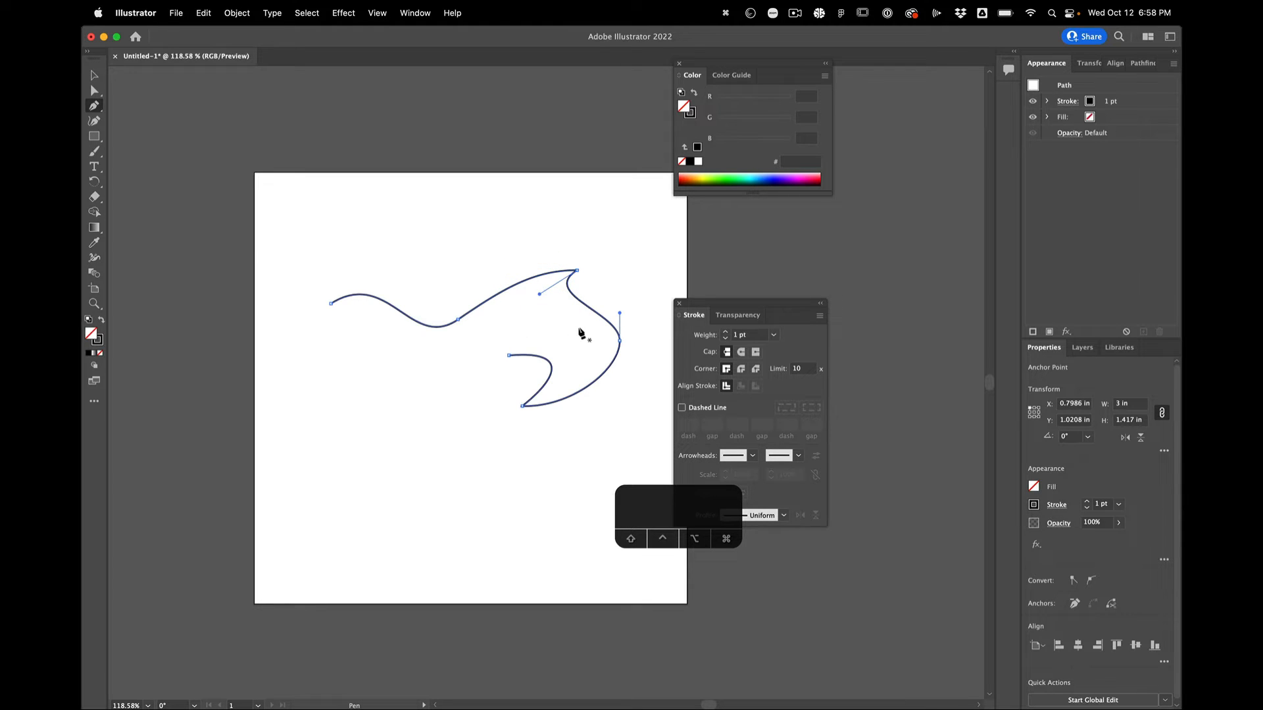
Add an anchor point on the rising slope before the peak and move it up to make the slope steeper
left_click(504, 293)
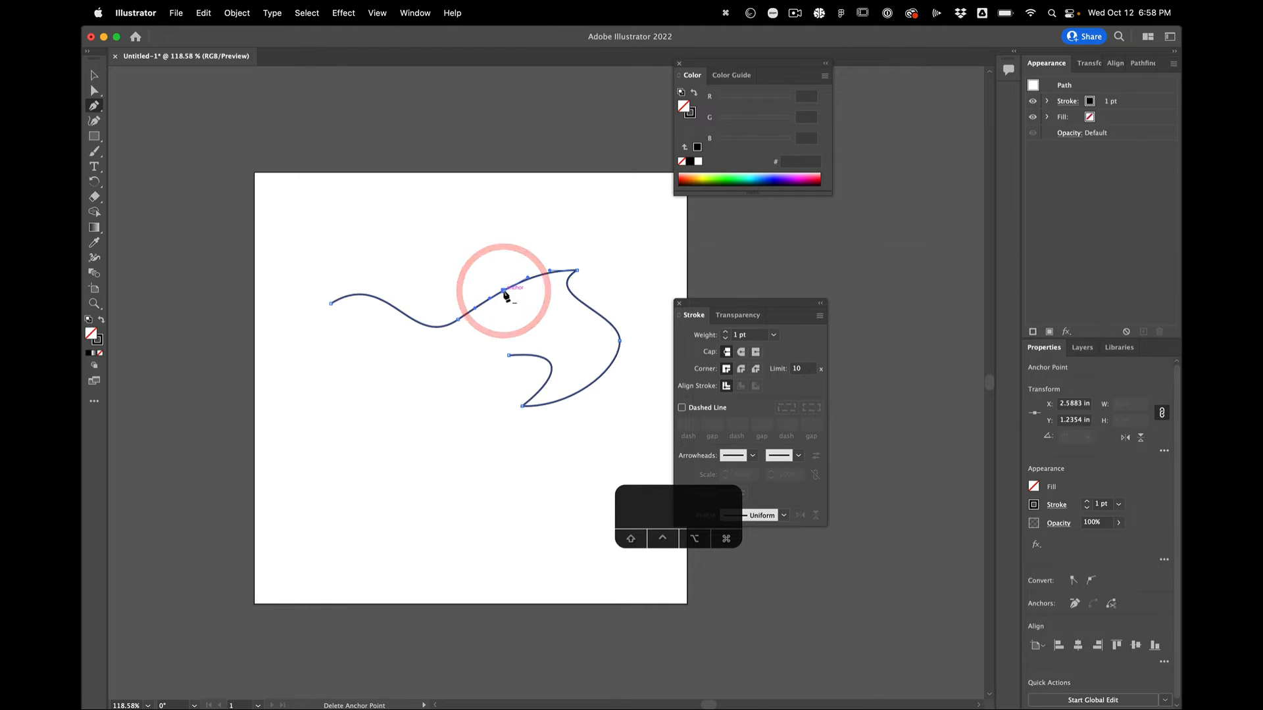
key("a")
left_click_drag(502, 293, 490, 275)
left_click(491, 276)
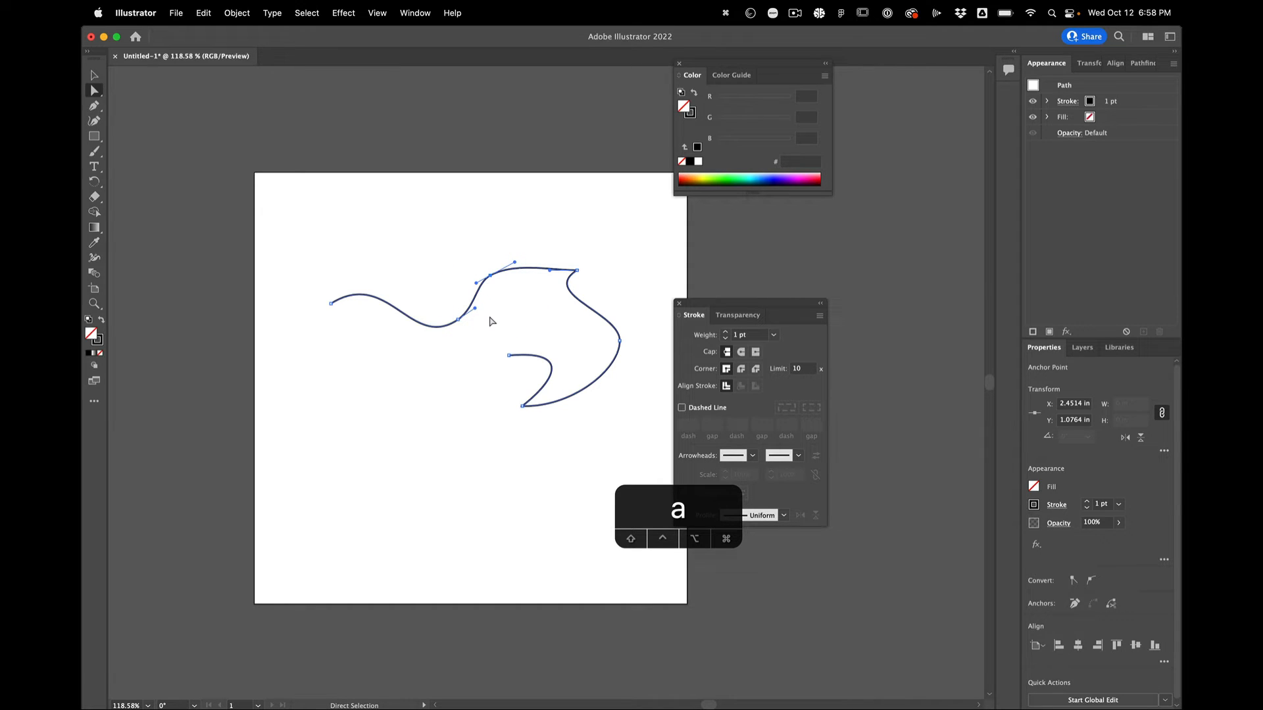
Delete all the path's intermediate anchor points with the Pen tool, leaving a single curve between its two end points
key("p")
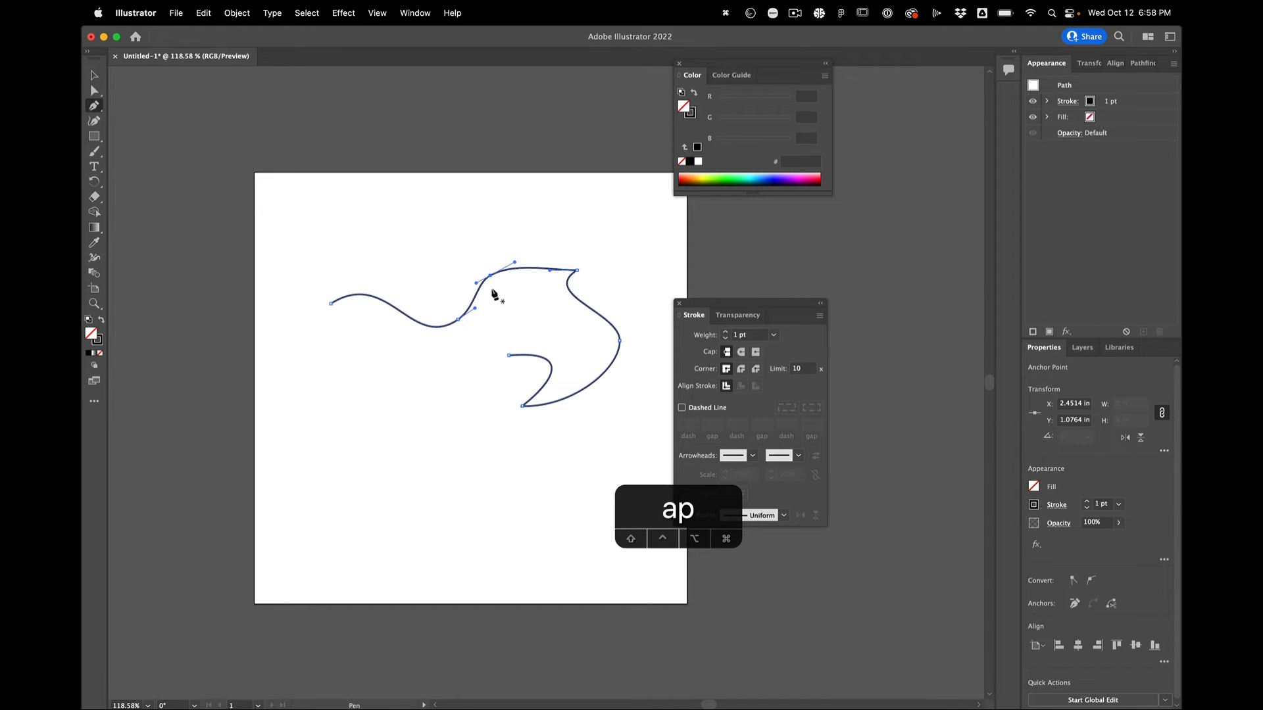
left_click(490, 274)
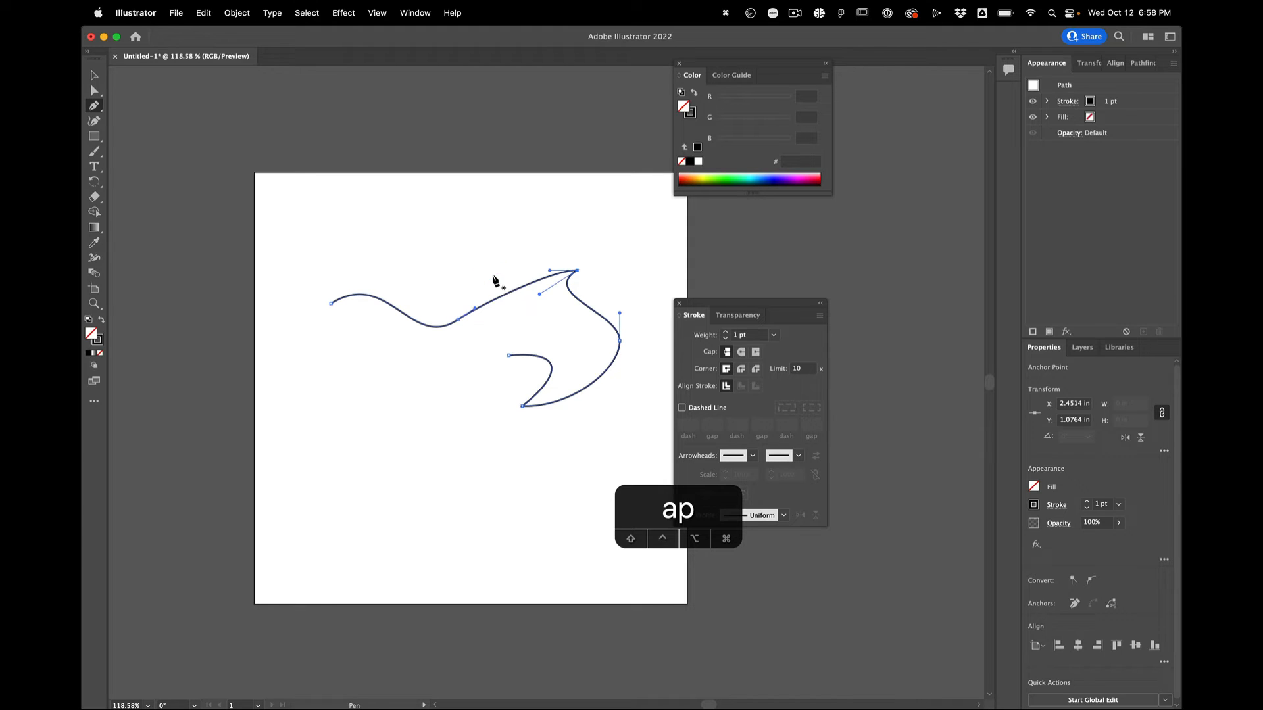
left_click(577, 270)
left_click(621, 341)
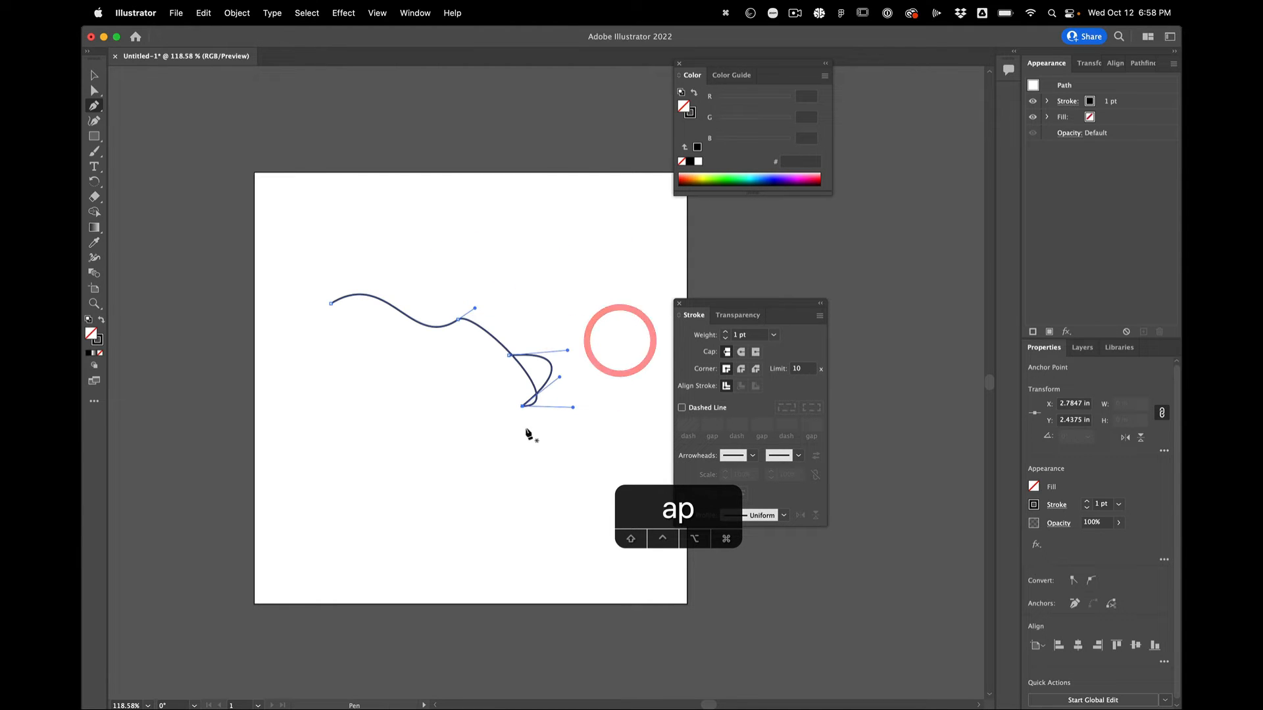
left_click(522, 407)
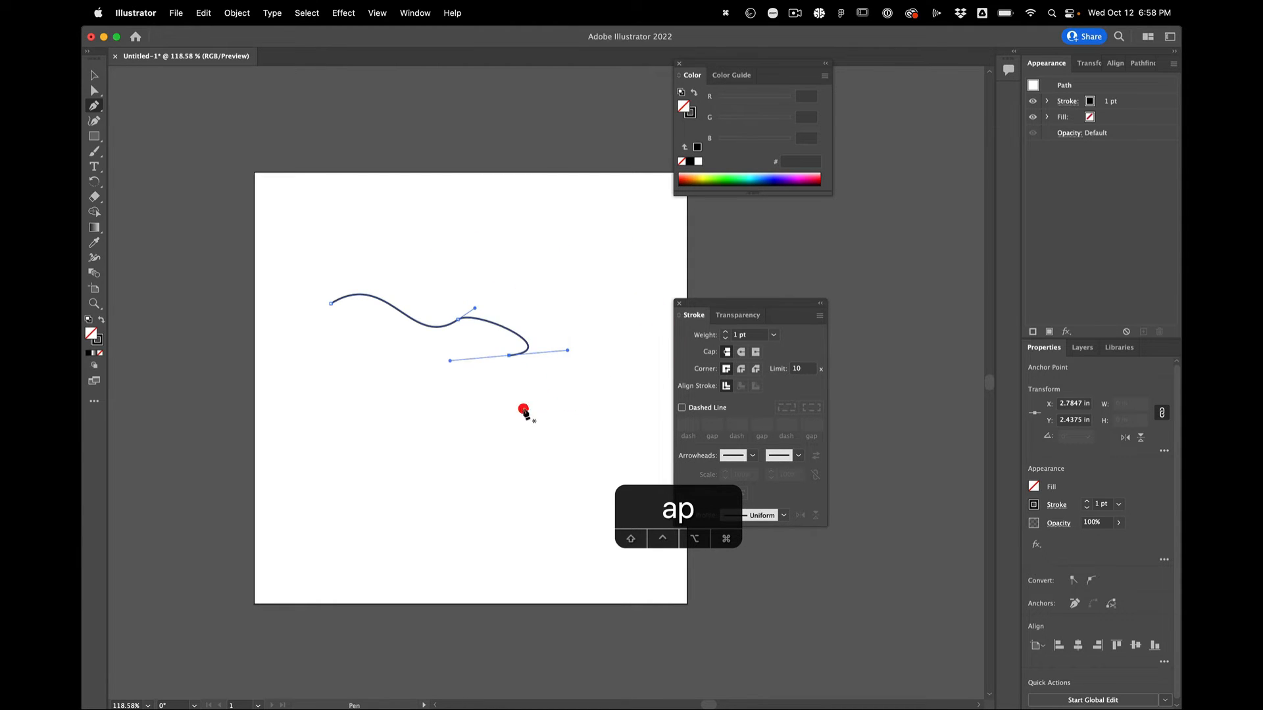
left_click(458, 321)
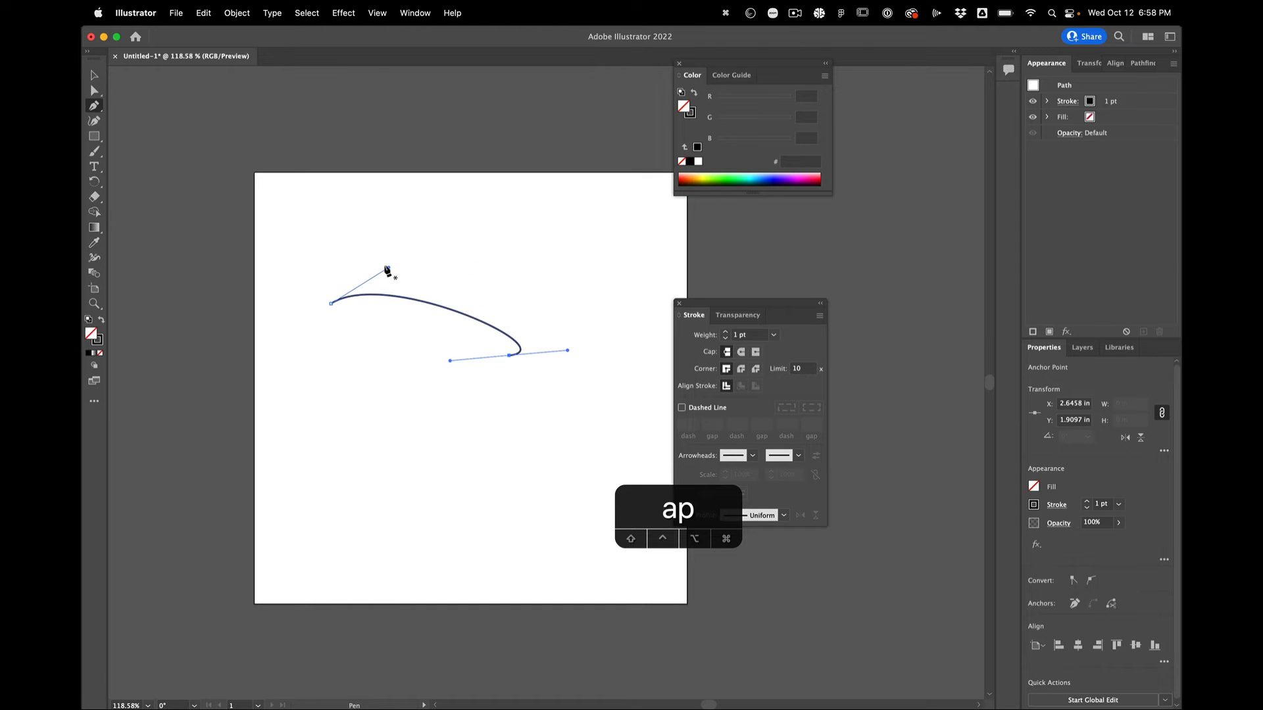
Reshape the remaining curve into a rounder arc by lengthening its start handle and moving its lower end point
key("a")
left_click_drag(389, 267, 423, 210)
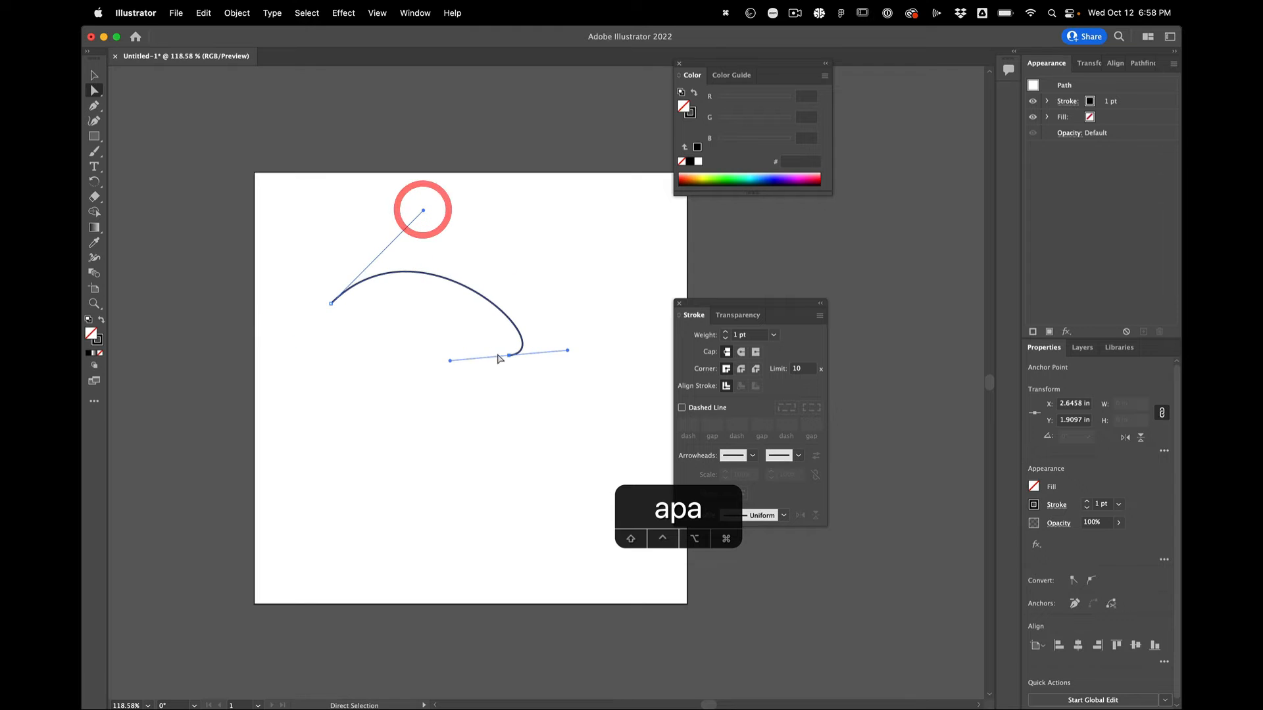
left_click_drag(509, 355, 504, 381)
Delete the whole arc from the artboard
key("v")
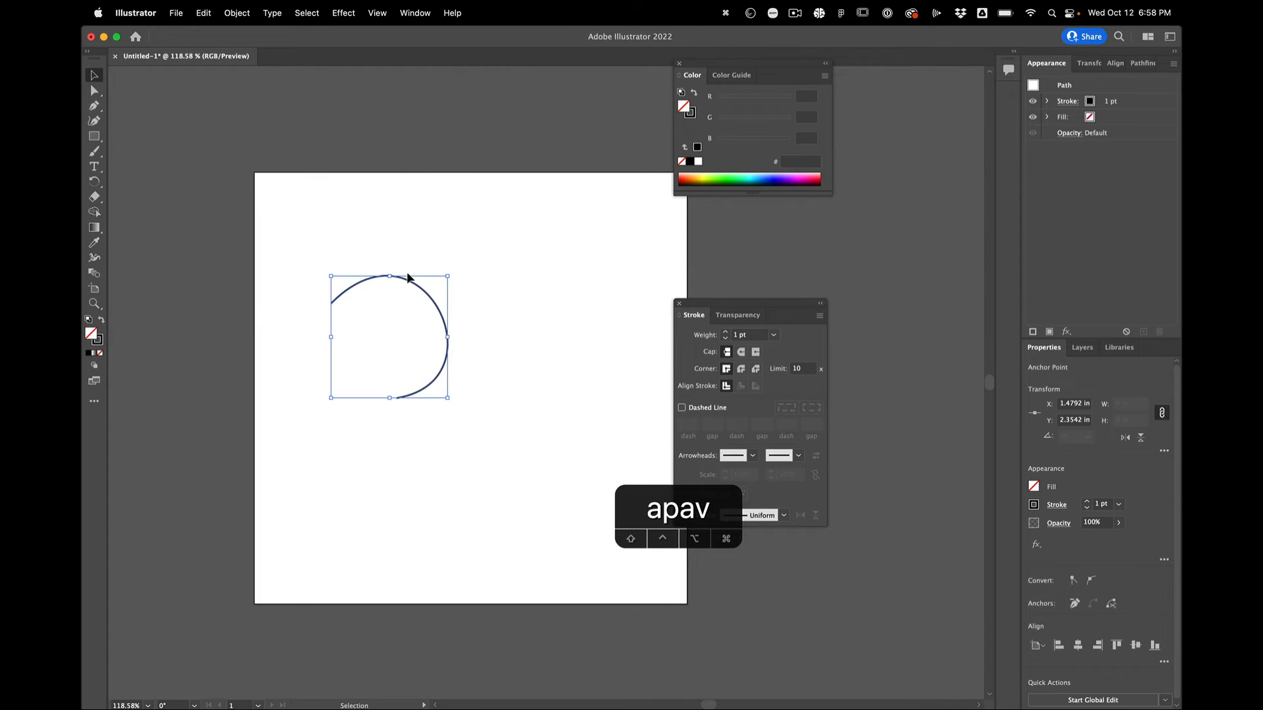
key("BackSpace")
key("BackSpace")
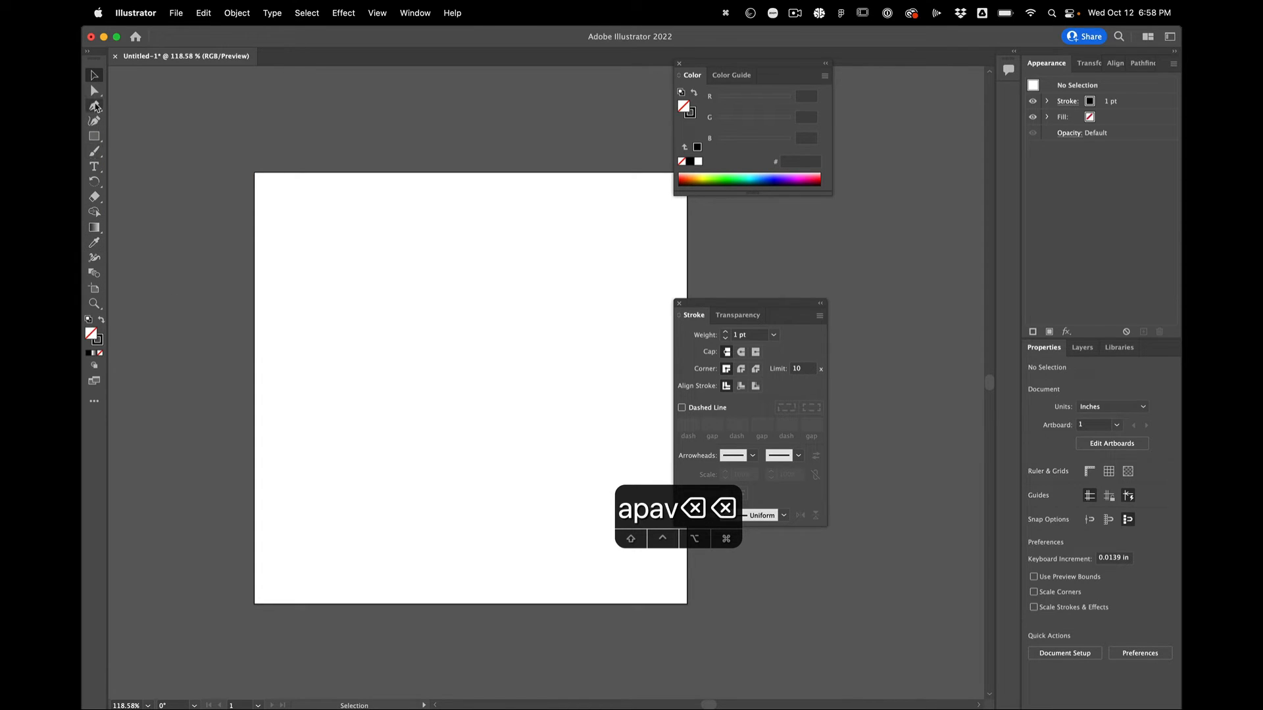
Draw a looping freehand line about 3 in wide and 2.4 in high with the Pencil tool, plus a second squiggly line beside it
left_click(96, 154)
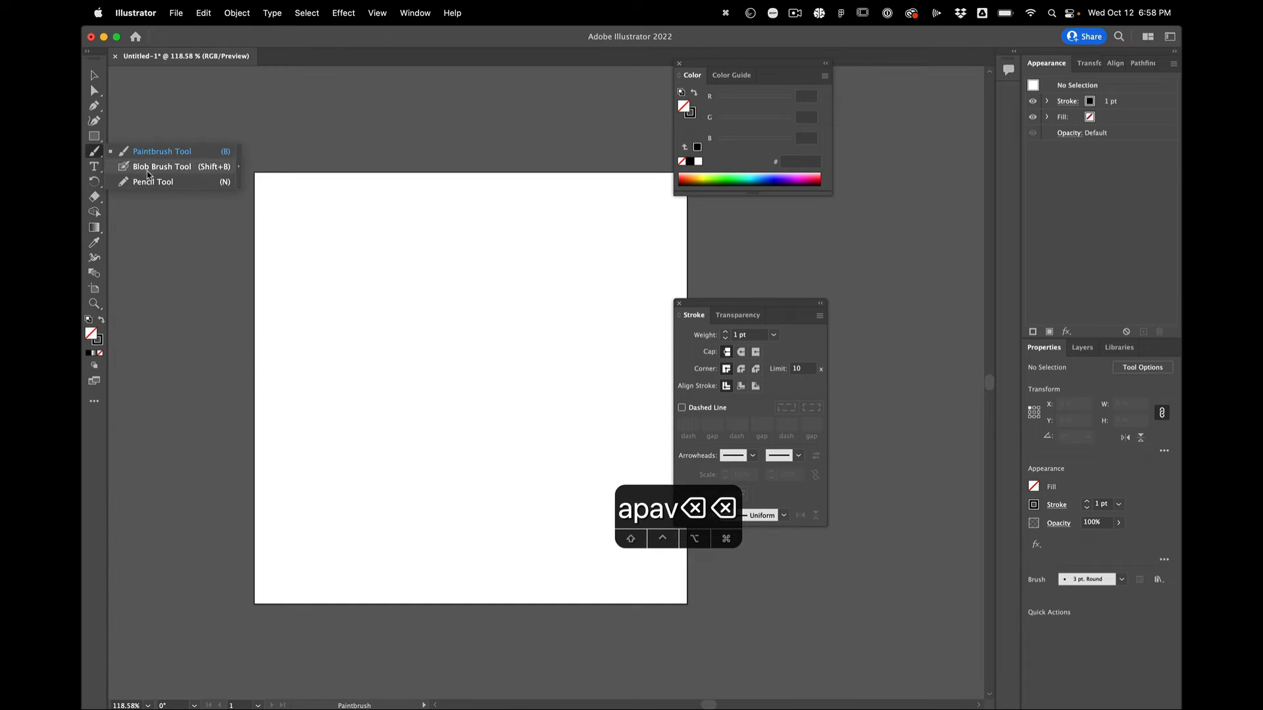
left_click(149, 181)
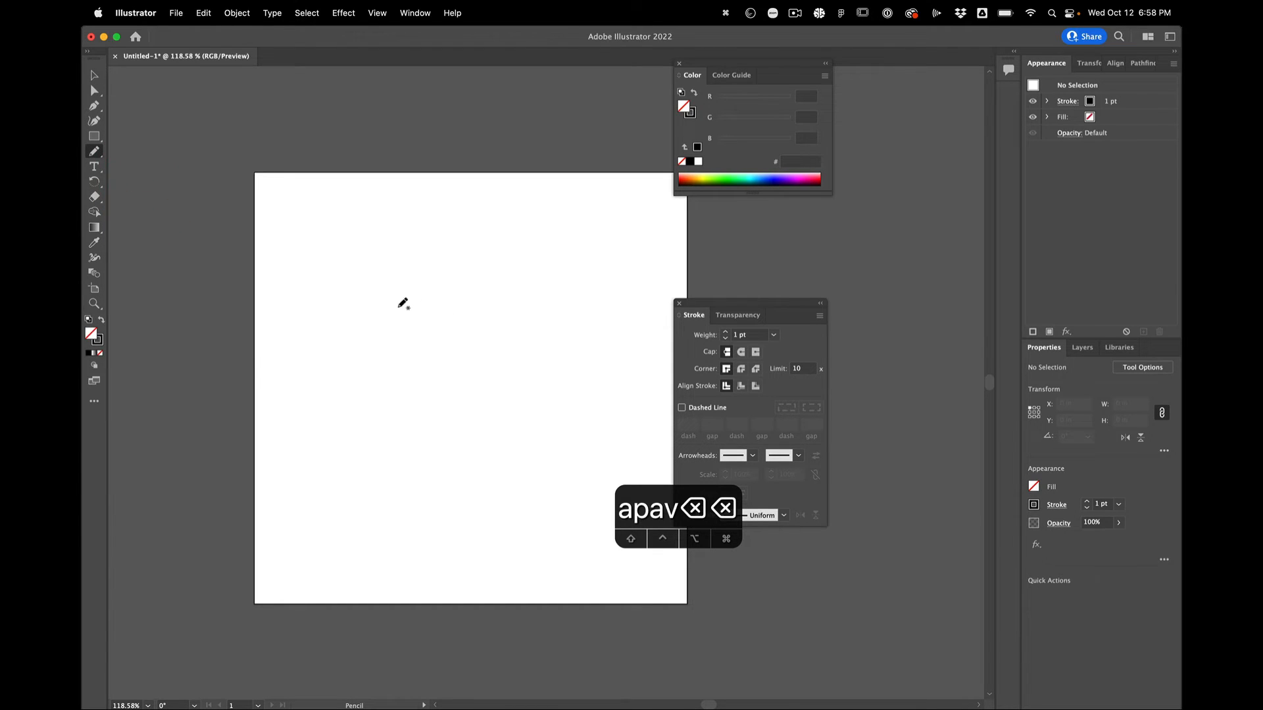
mouse_move(314, 359)
left_mouse_down()
mouse_move(396, 295)
mouse_move(401, 371)
mouse_move(477, 376)
mouse_move(517, 357)
mouse_move(552, 416)
mouse_move(344, 438)
mouse_move(305, 425)
mouse_move(297, 458)
mouse_move(273, 381)
mouse_move(314, 258)
mouse_move(352, 264)
mouse_move(406, 236)
left_mouse_up()
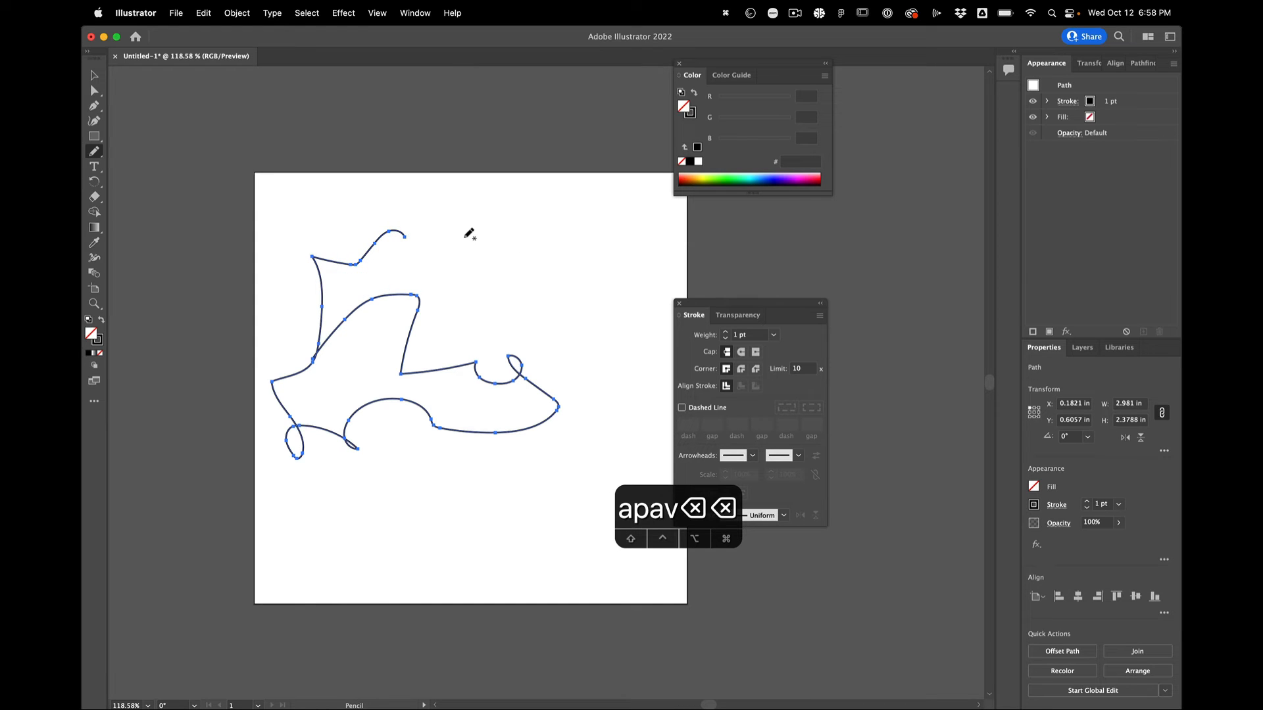
left_click_drag(545, 222, 469, 257)
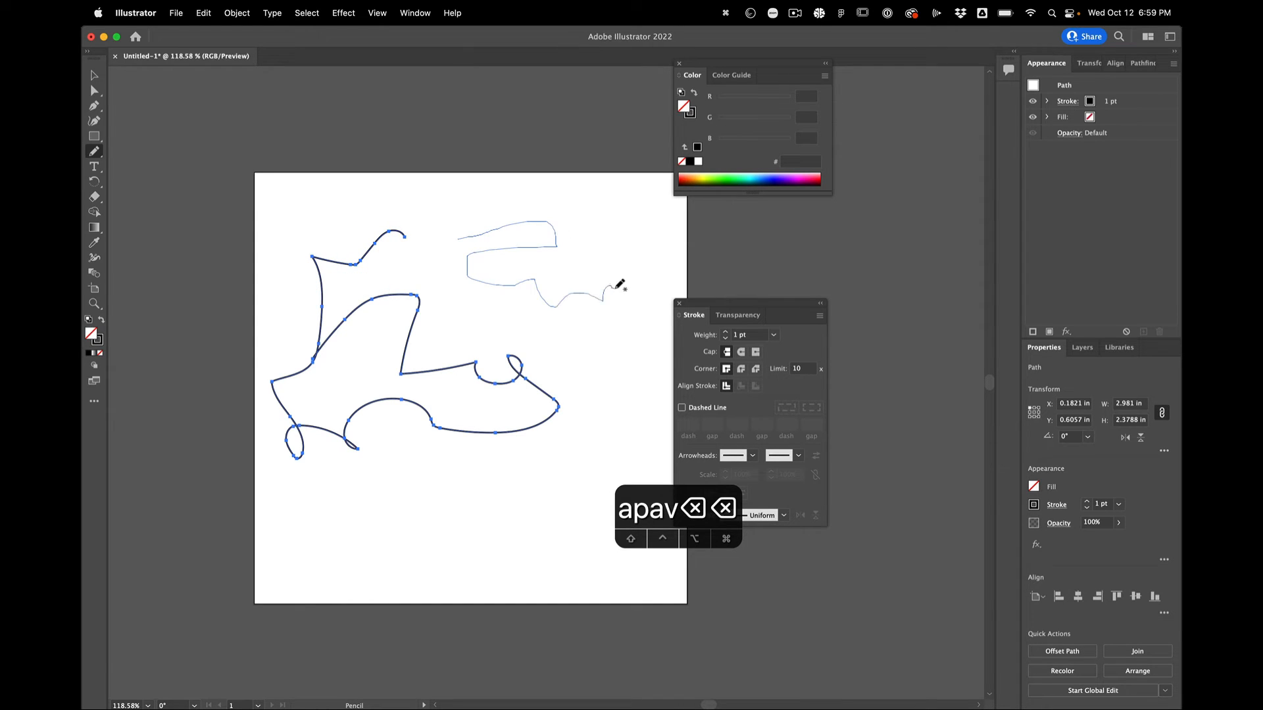
mouse_move(616, 288)
left_mouse_down()
mouse_move(611, 335)
mouse_move(564, 346)
mouse_move(575, 369)
mouse_move(465, 303)
mouse_move(328, 298)
mouse_move(362, 314)
mouse_move(256, 312)
left_mouse_up()
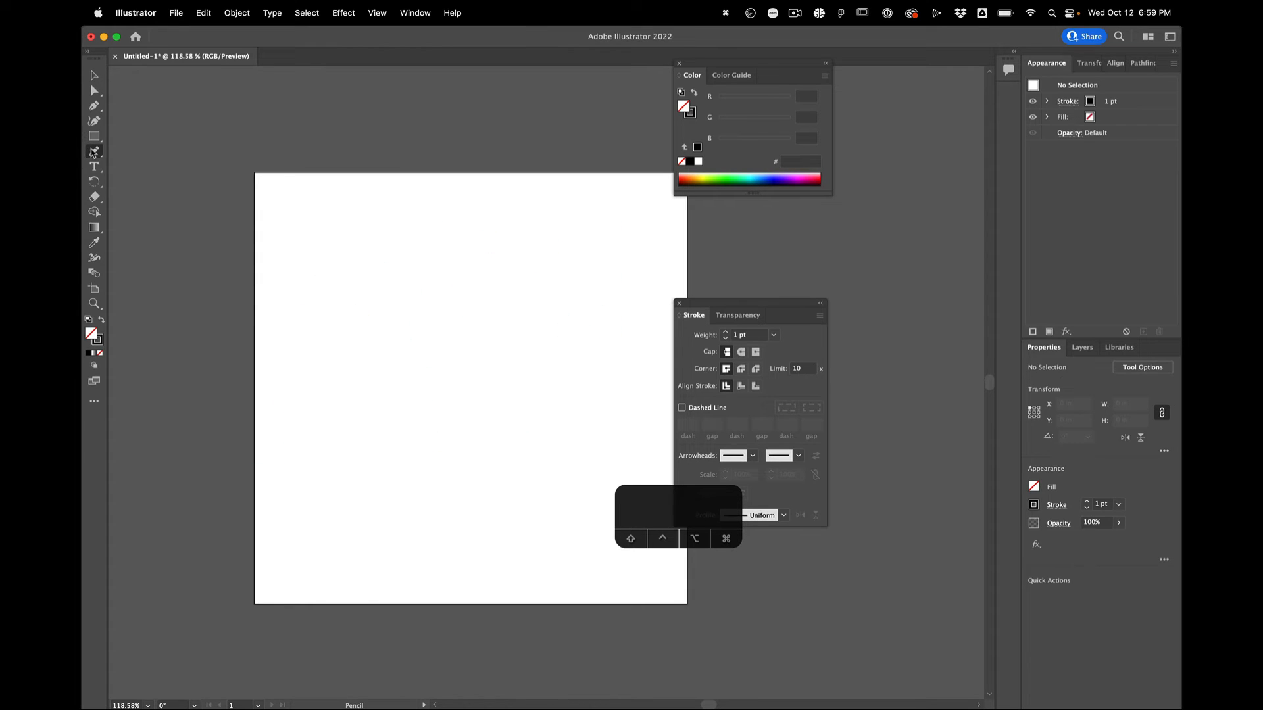
Choose the Blob Brush tool and enlarge its brush size by several increments
left_click_drag(94, 153, 134, 168)
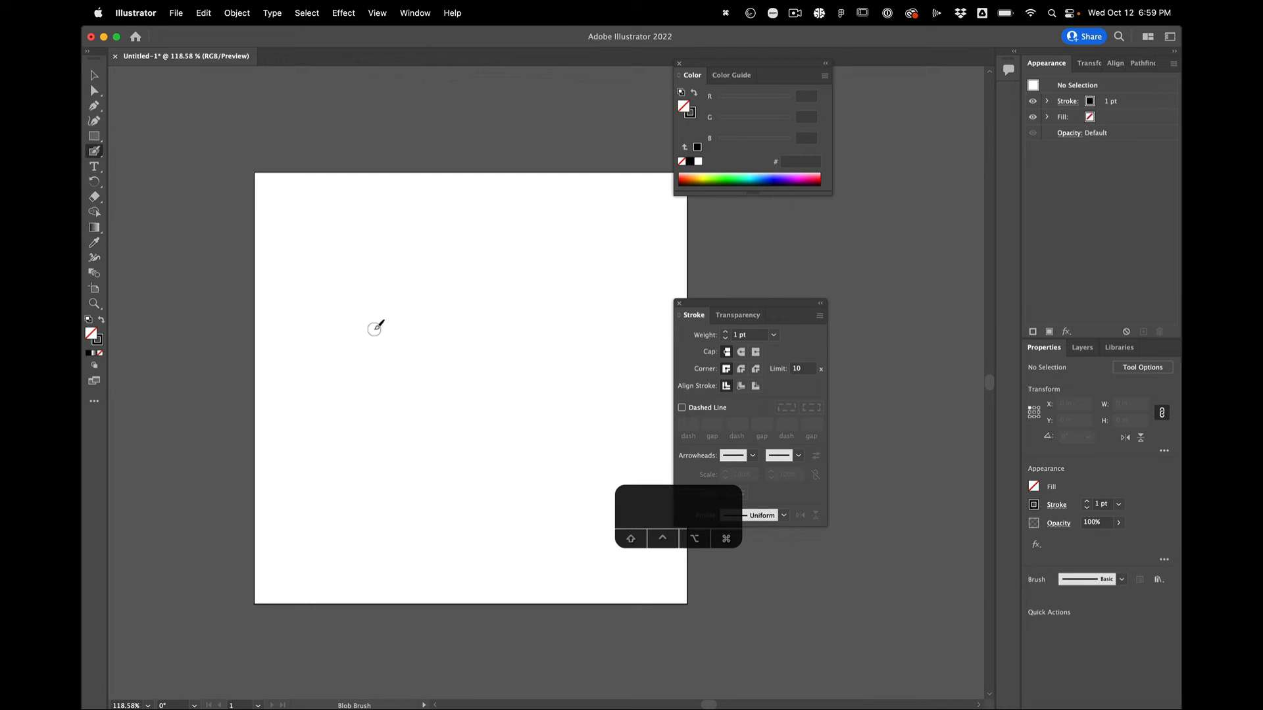
key("bracketright")
key("bracketright")
key("bracketright")
key("bracketright")
key("bracketright")
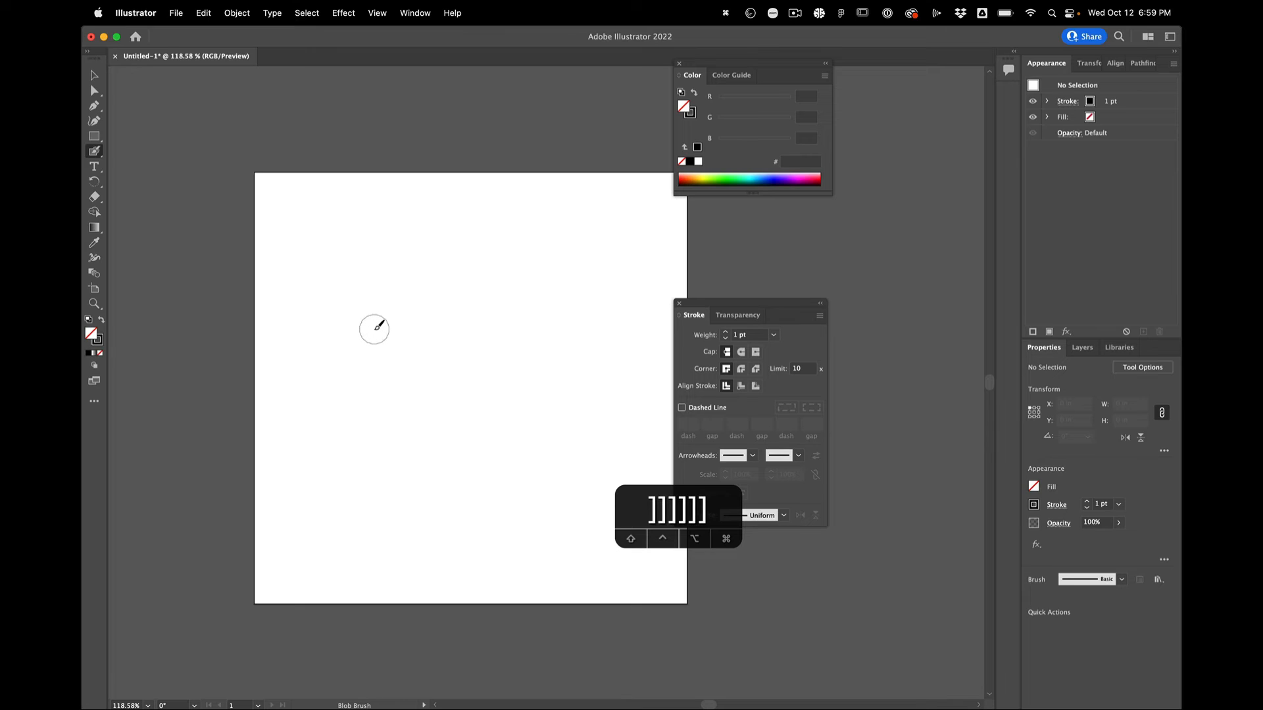
Switch to the Pen tool, the Paintbrush tool and back to the Blob Brush tool
key("p")
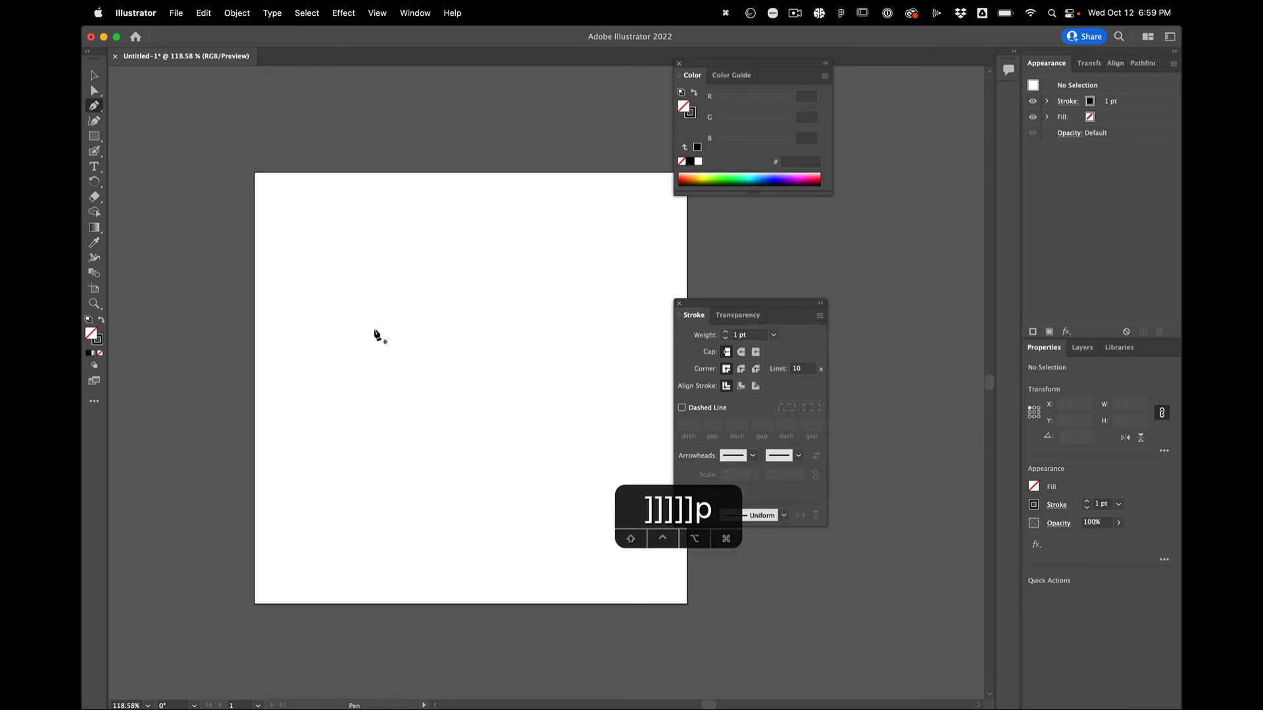
key("b")
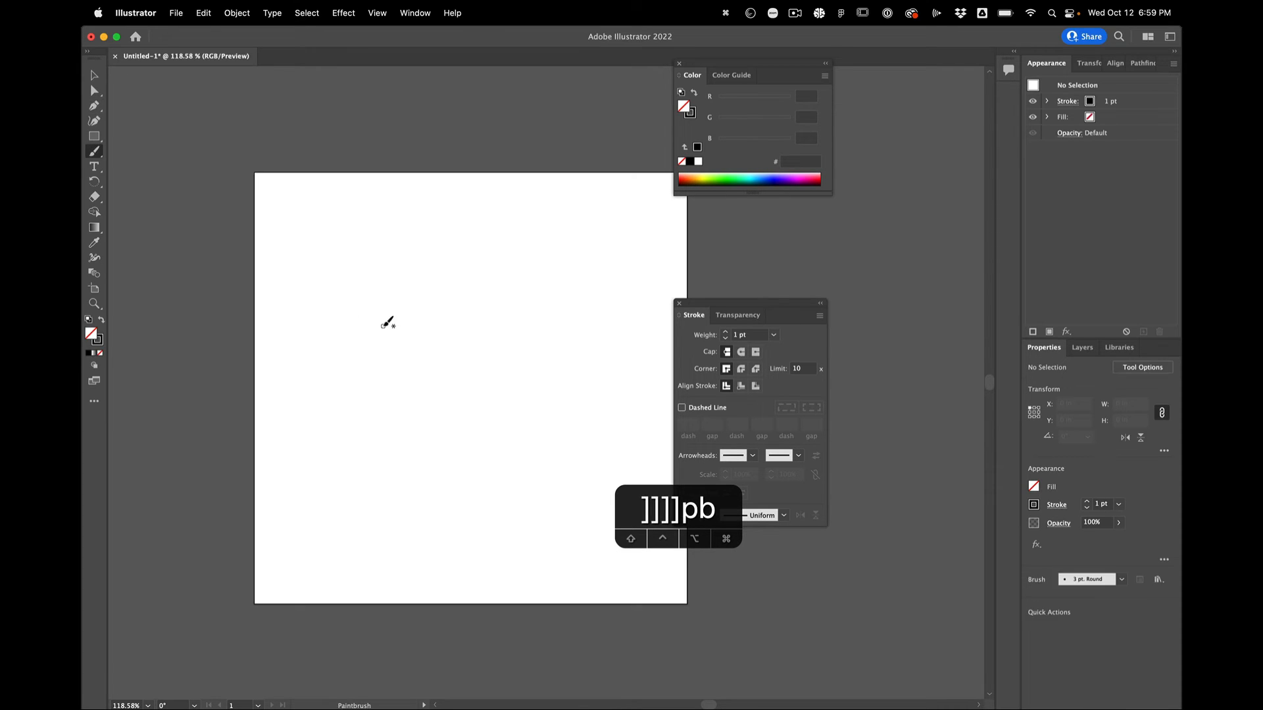
key("shift+b")
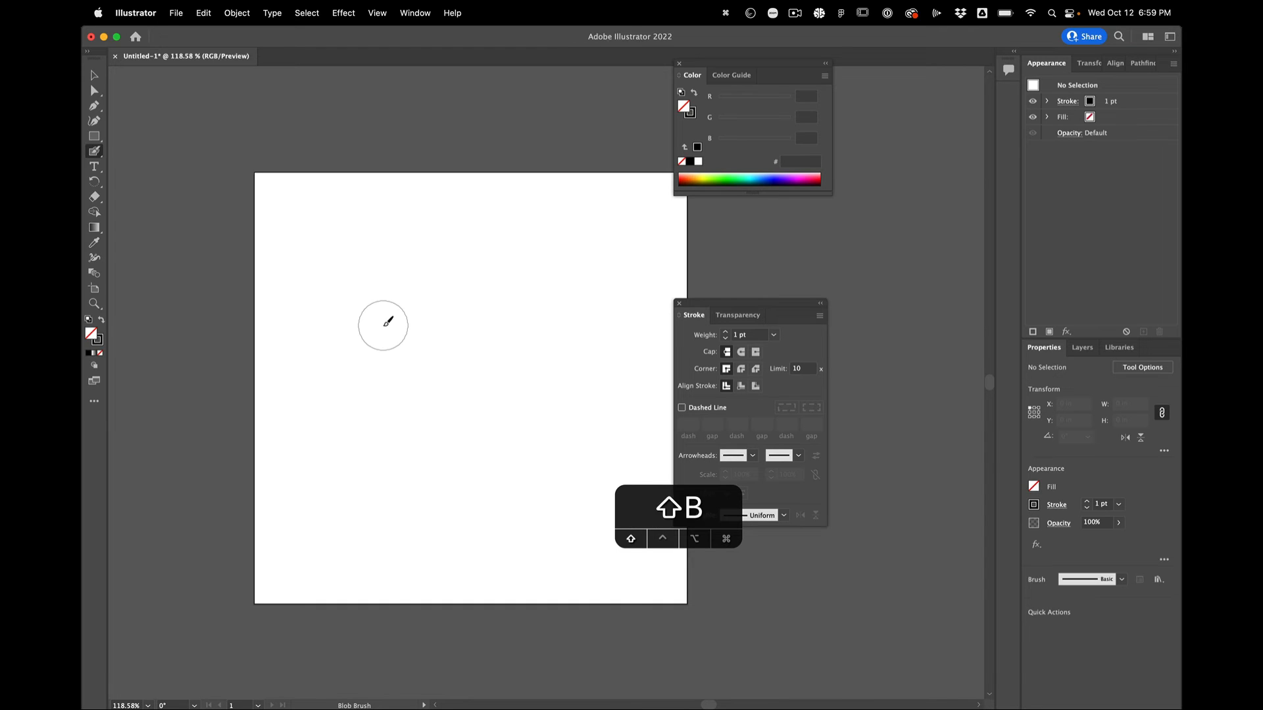
Paint a solid black blob across the middle of the artboard with the Blob Brush and check it in Outline view
key("b")
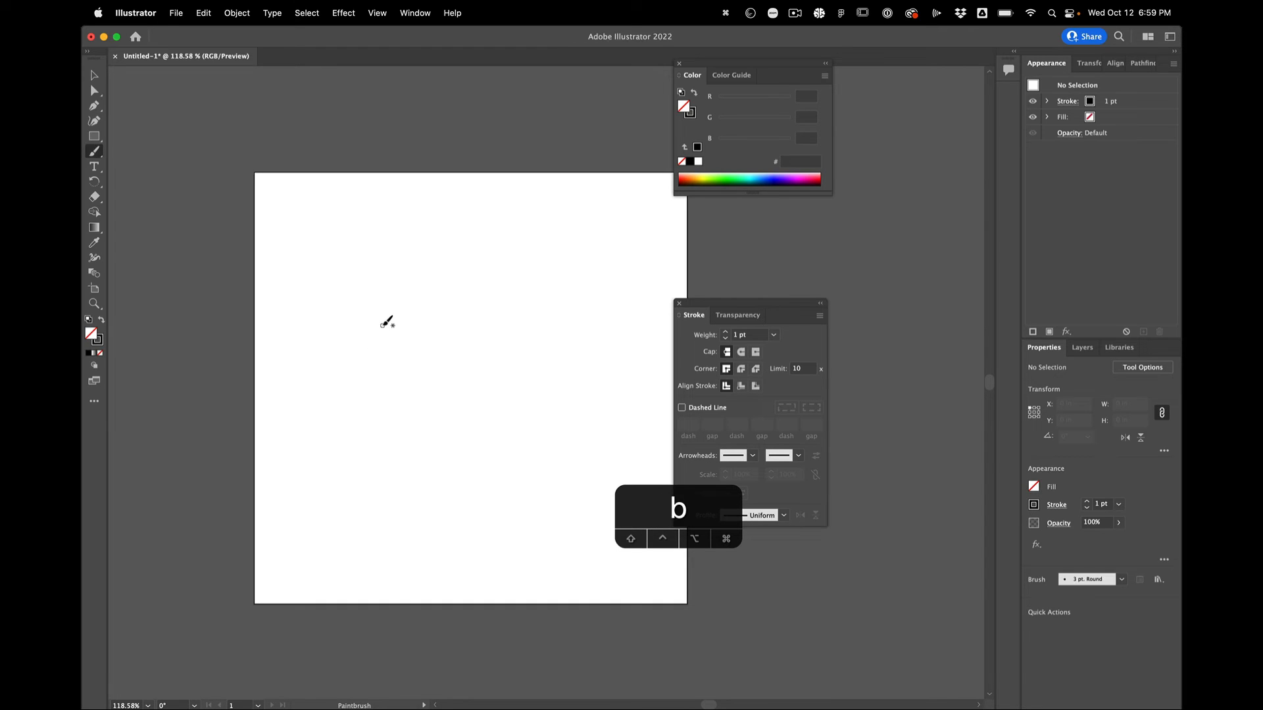
key("shift+b")
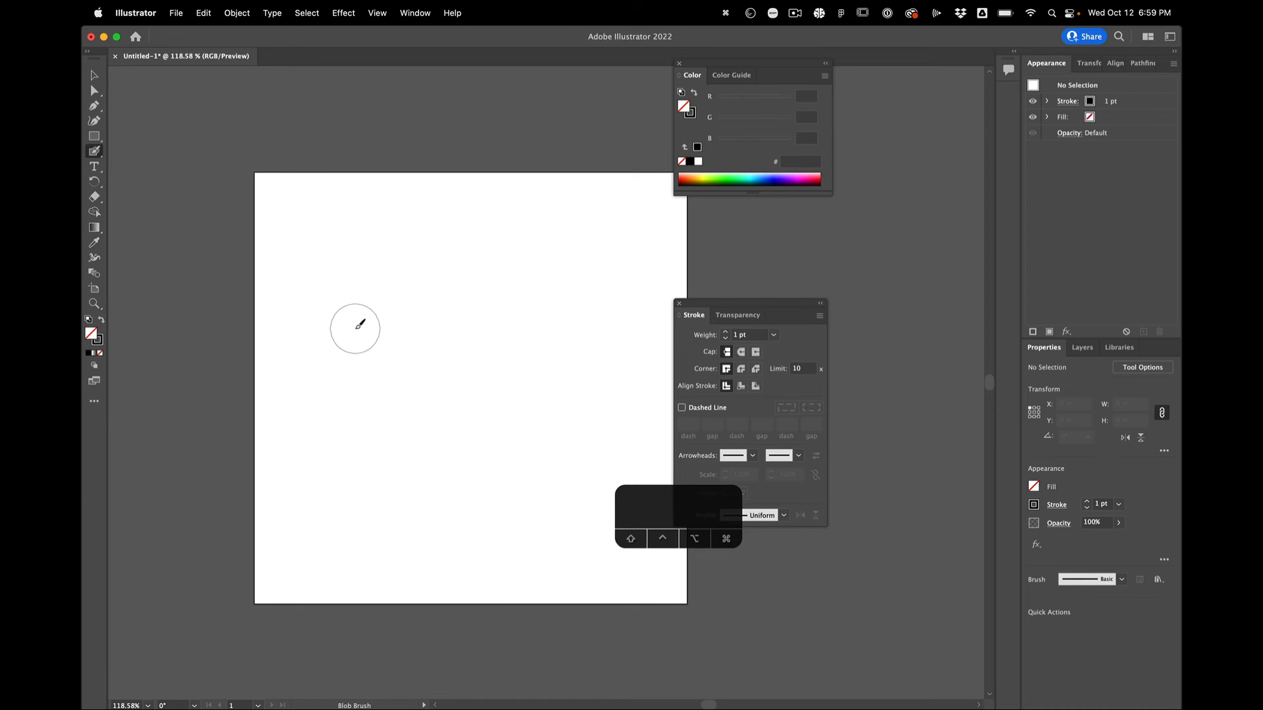
mouse_move(361, 327)
left_mouse_down()
mouse_move(393, 301)
mouse_move(478, 283)
mouse_move(519, 320)
mouse_move(444, 309)
mouse_move(390, 341)
mouse_move(420, 364)
mouse_move(503, 338)
mouse_move(513, 369)
mouse_move(427, 393)
mouse_move(405, 366)
mouse_move(524, 390)
left_mouse_up()
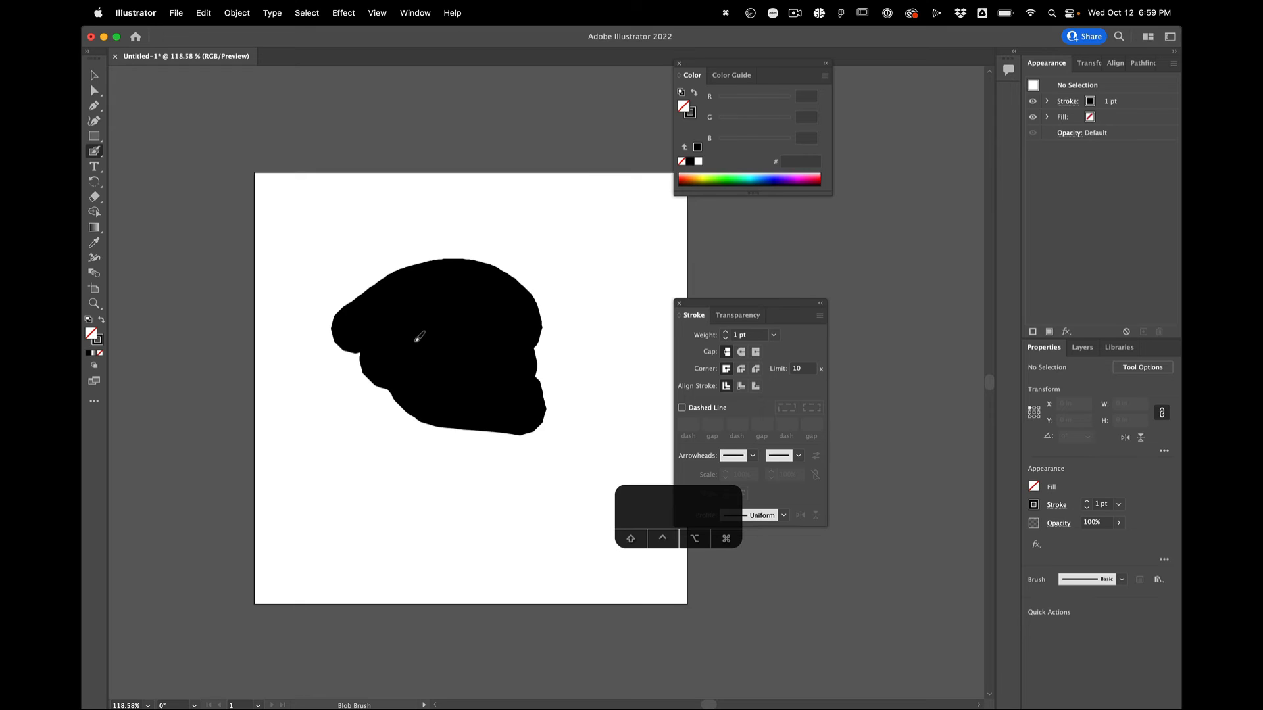
left_click_drag(419, 337, 402, 363)
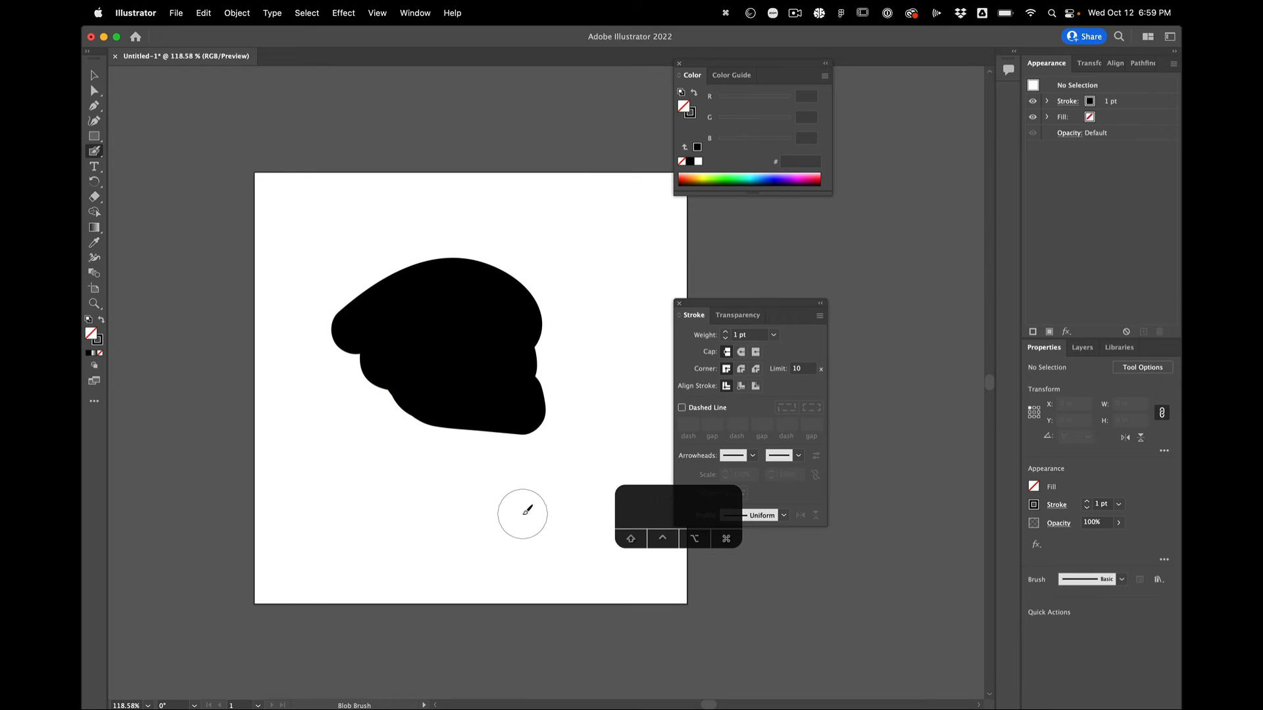
key("super+y")
key("super+y")
Paint a separate thick arc above and to the right of the blob and display the artwork in Outline view
mouse_move(493, 207)
left_mouse_down()
mouse_move(536, 204)
mouse_move(589, 227)
mouse_move(621, 286)
left_mouse_up()
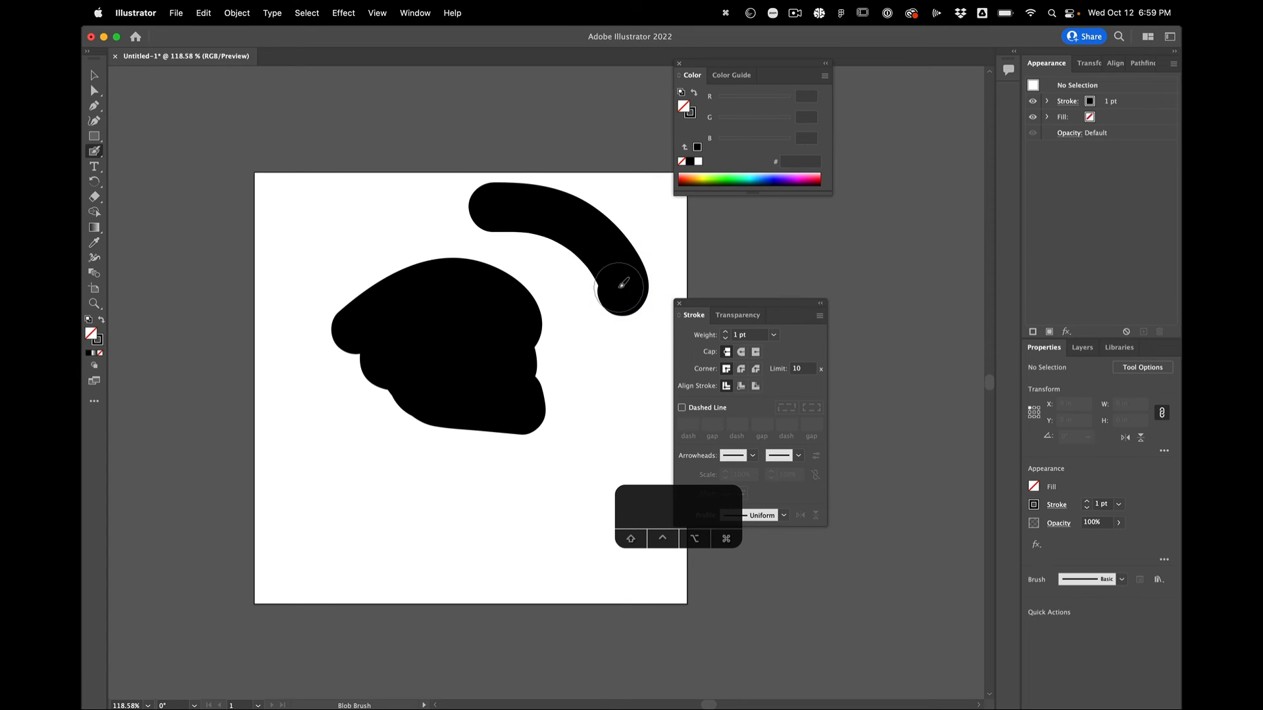
key("super+y")
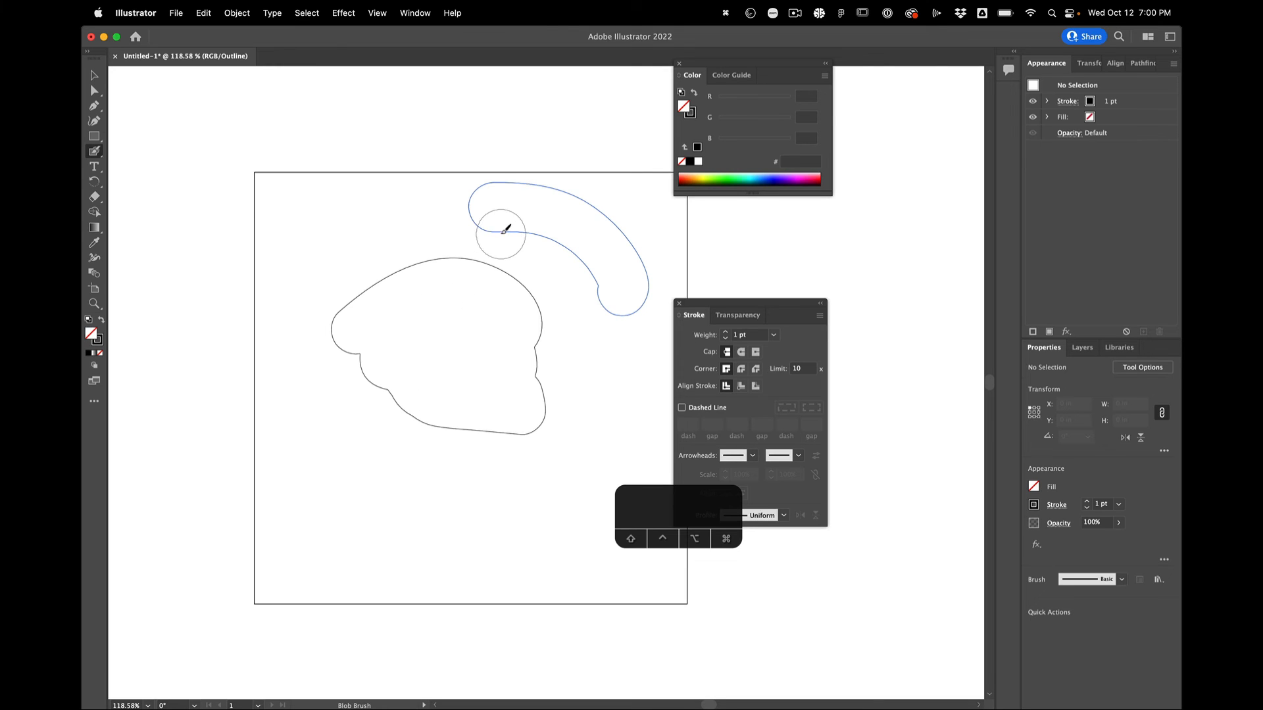
Merge the arc and blob with overlapping Blob Brush strokes, return to Preview, and build out the shape's lower-right edge
mouse_move(512, 225)
left_mouse_down()
mouse_move(495, 257)
mouse_move(520, 265)
mouse_move(544, 244)
left_mouse_up()
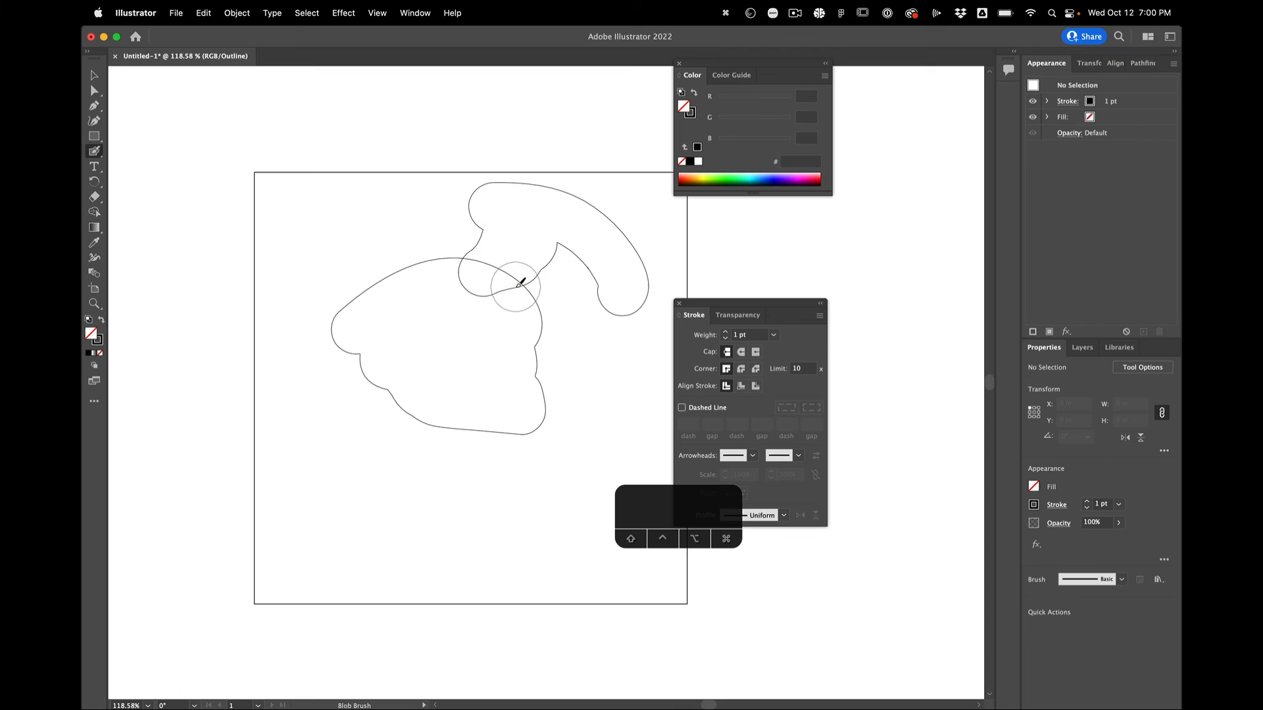
mouse_move(510, 309)
left_mouse_down()
mouse_move(568, 252)
mouse_move(599, 285)
mouse_move(542, 317)
left_mouse_up()
mouse_move(531, 267)
left_mouse_down()
mouse_move(451, 273)
mouse_move(484, 222)
mouse_move(419, 271)
left_mouse_up()
mouse_move(503, 318)
left_mouse_down()
mouse_move(542, 373)
mouse_move(571, 320)
left_mouse_up()
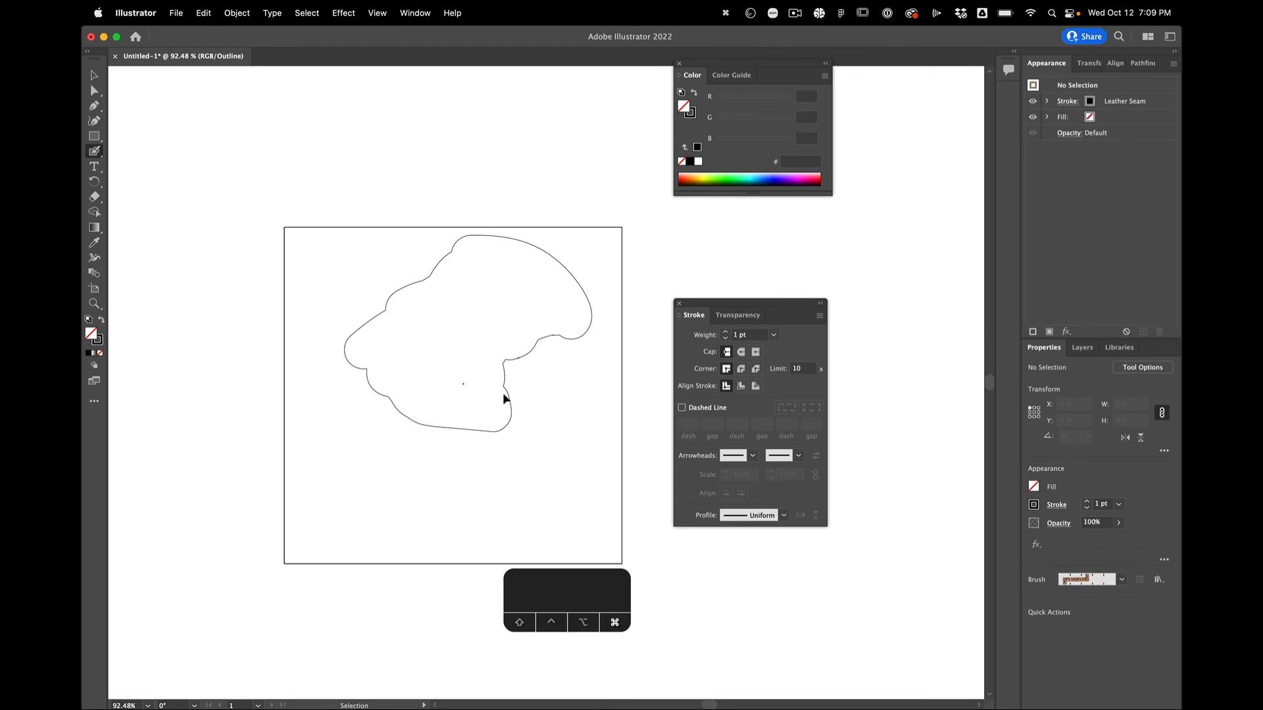
key("super+y")
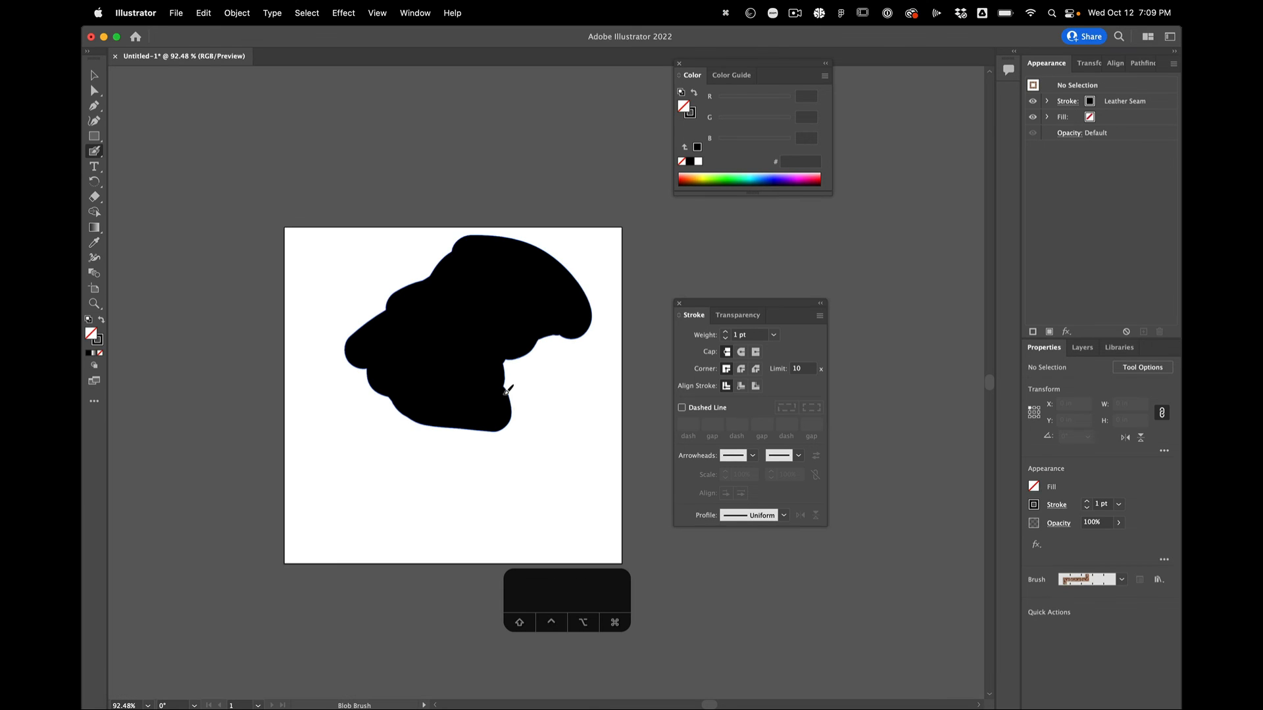
mouse_move(508, 385)
left_mouse_down()
mouse_move(562, 342)
mouse_move(515, 403)
left_mouse_up()
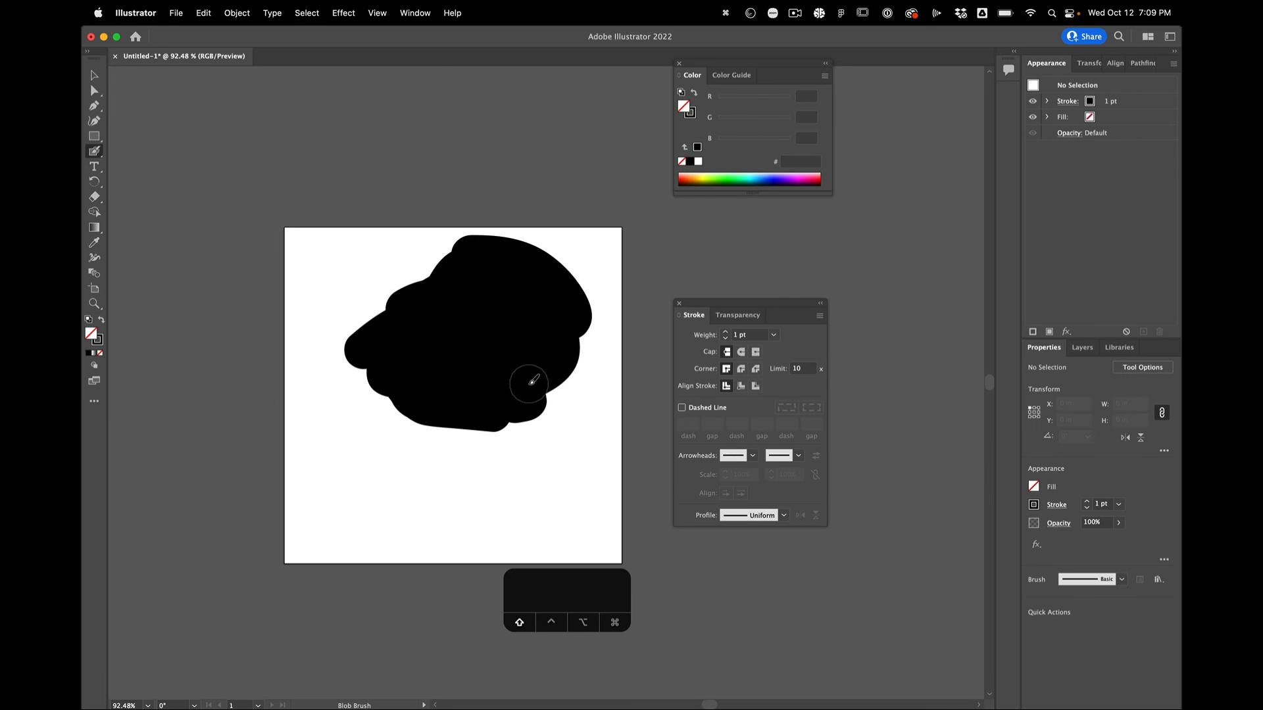
Choose the Eraser tool and try smaller and larger sizes, ending with an enlarged eraser
key("shift+e")
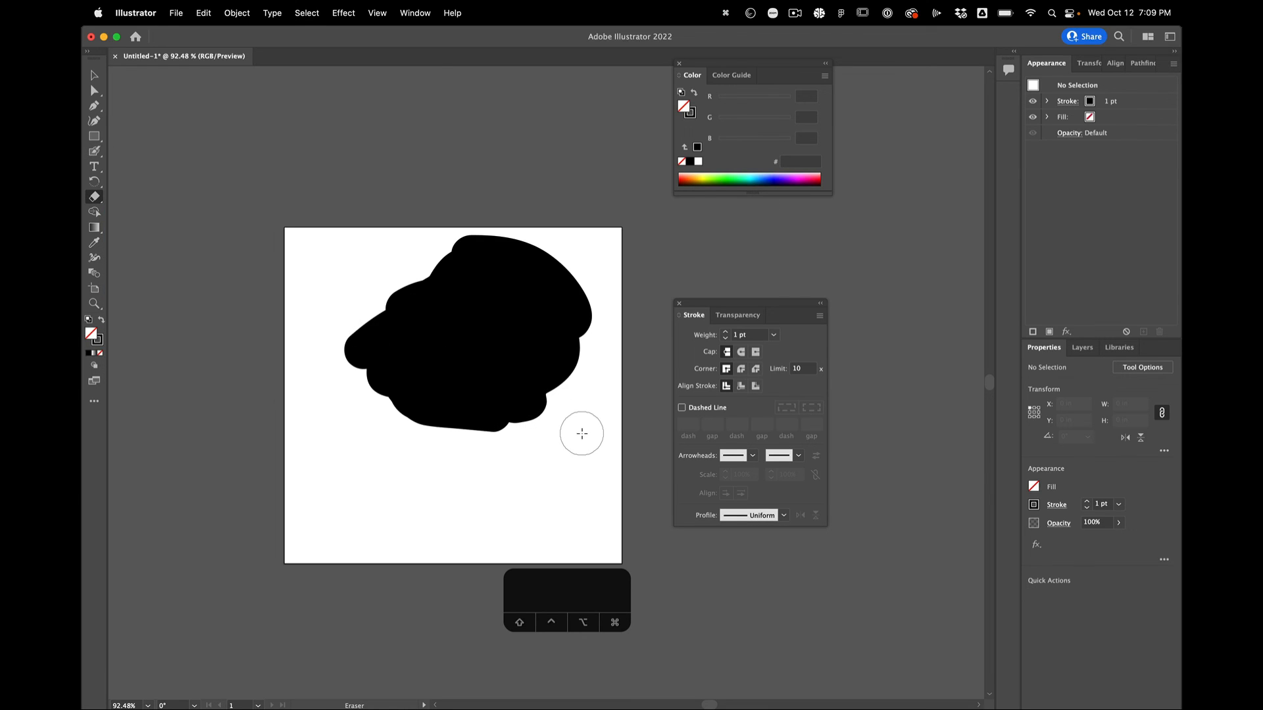
key("bracketright")
key("bracketright")
key("bracketright")
key("bracketleft")
key("bracketleft")
key("bracketright")
key("bracketright")
key("bracketright")
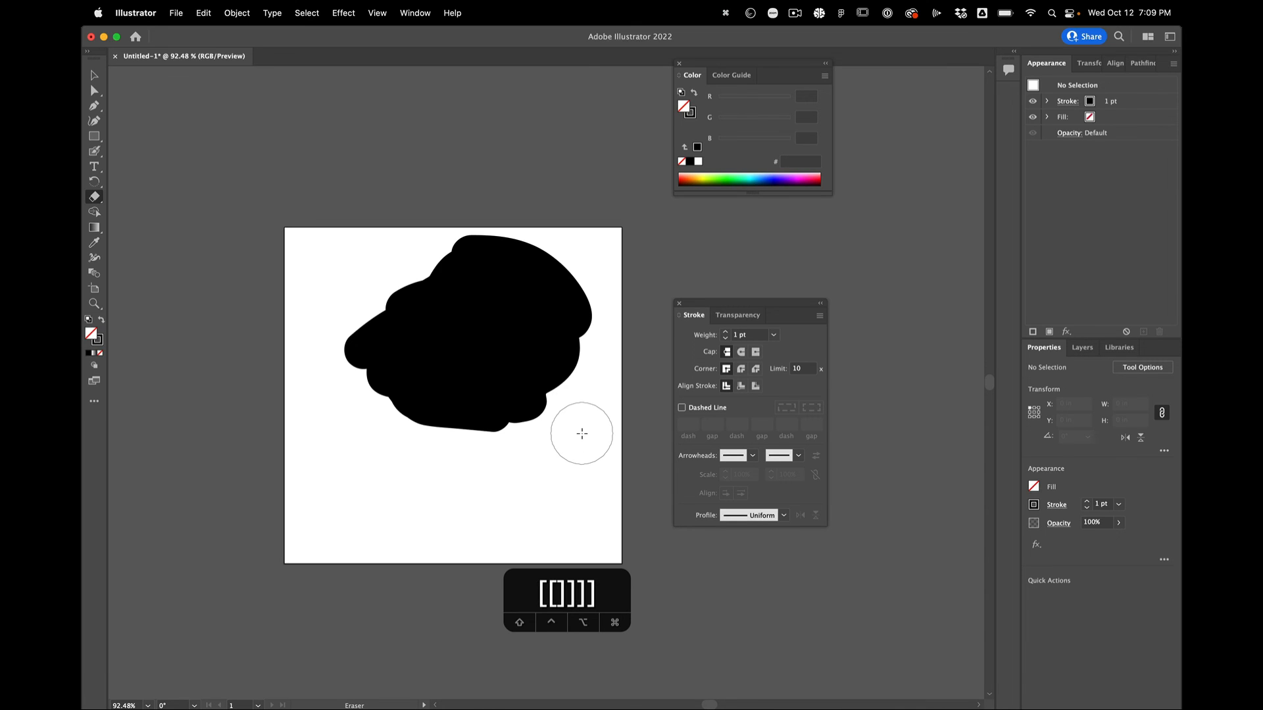
Reduce the eraser by three increments and erase along the black shape's lower edge up to its left side
key("bracketleft")
key("bracketleft")
key("bracketleft")
mouse_move(503, 441)
left_mouse_down()
mouse_move(533, 388)
mouse_move(428, 422)
left_mouse_up()
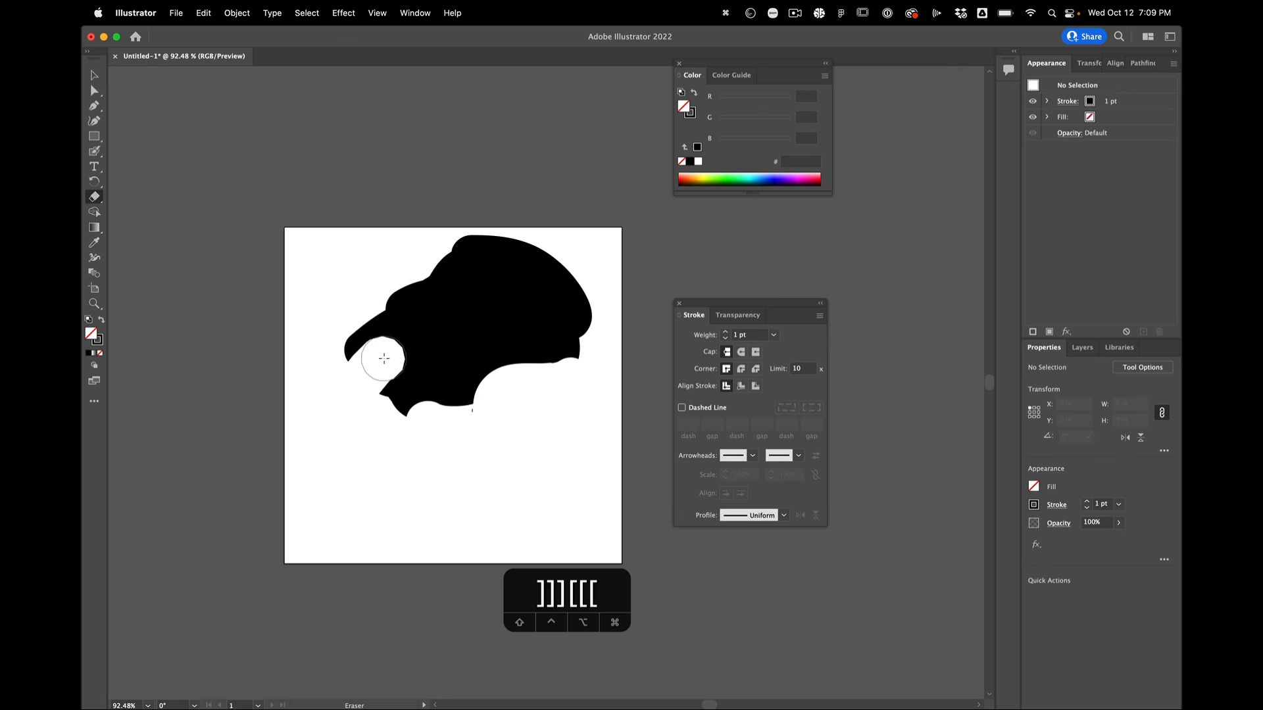